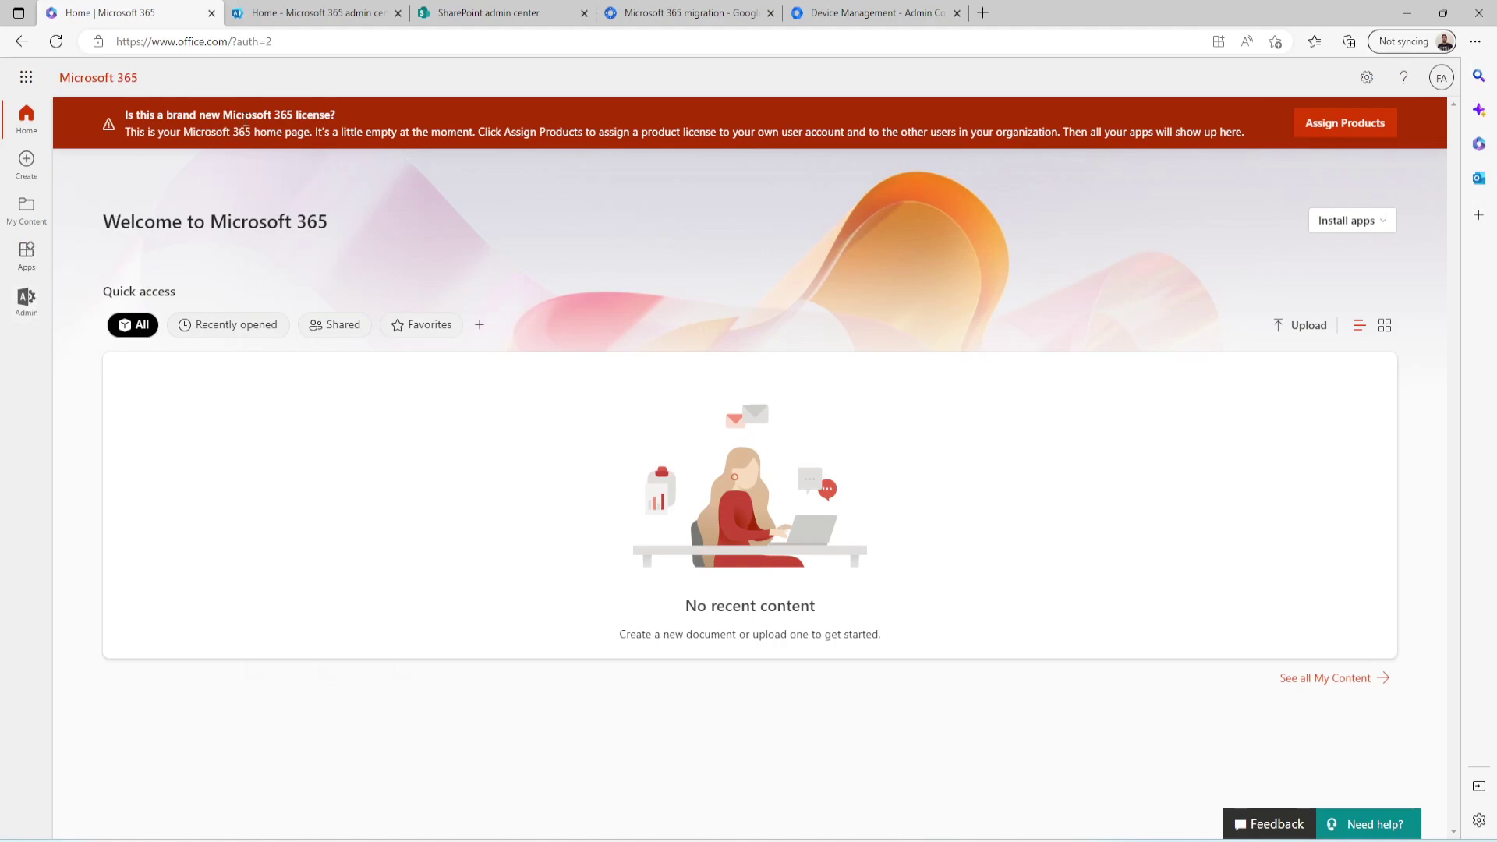
Step: Go to the Microsoft 365 admin center and expand its navigation to list the admin centers
left_click(264, 24)
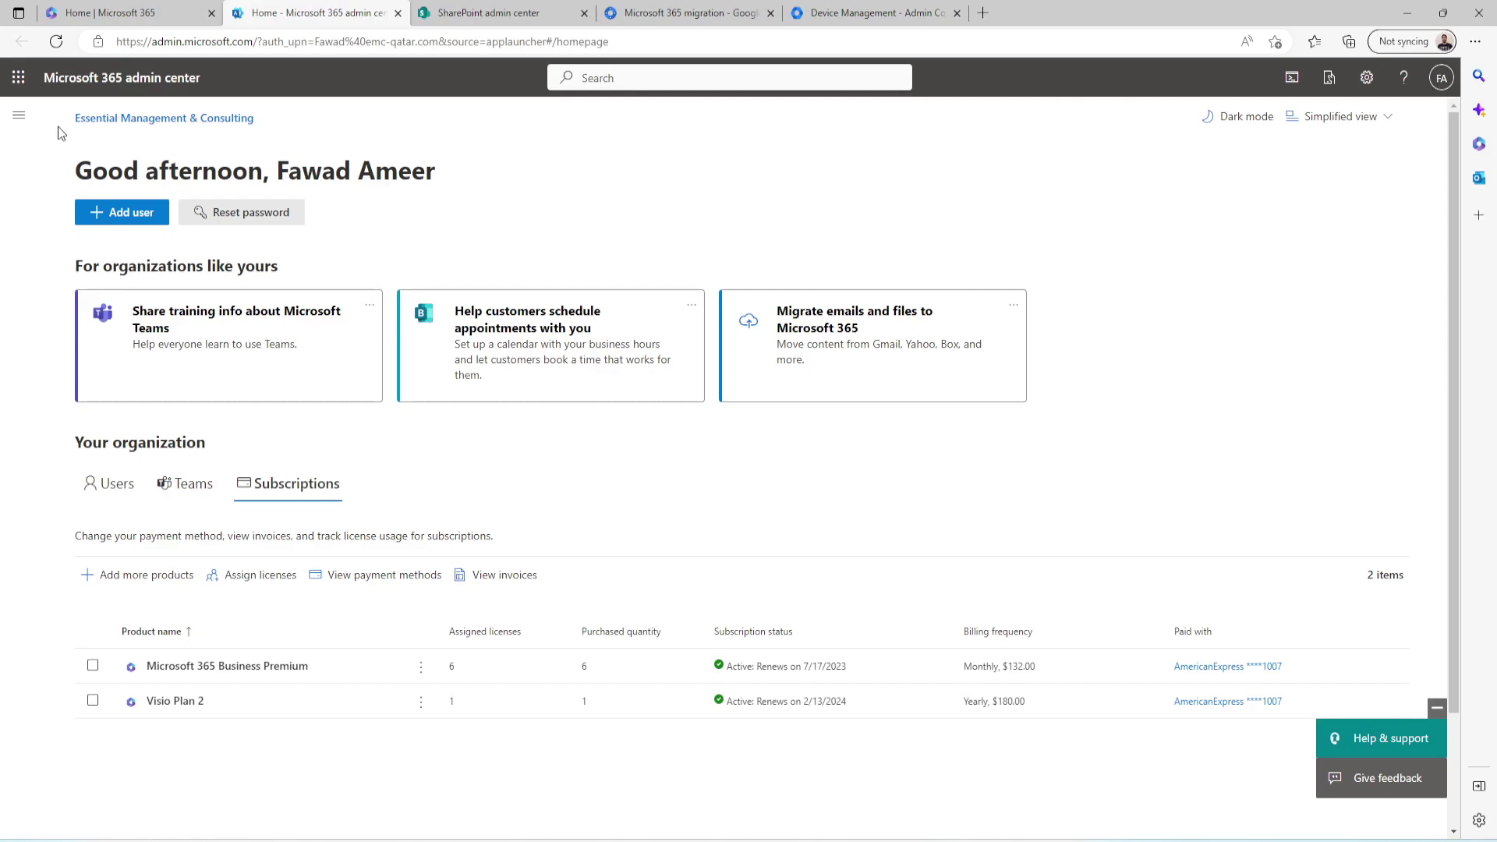
left_click(28, 119)
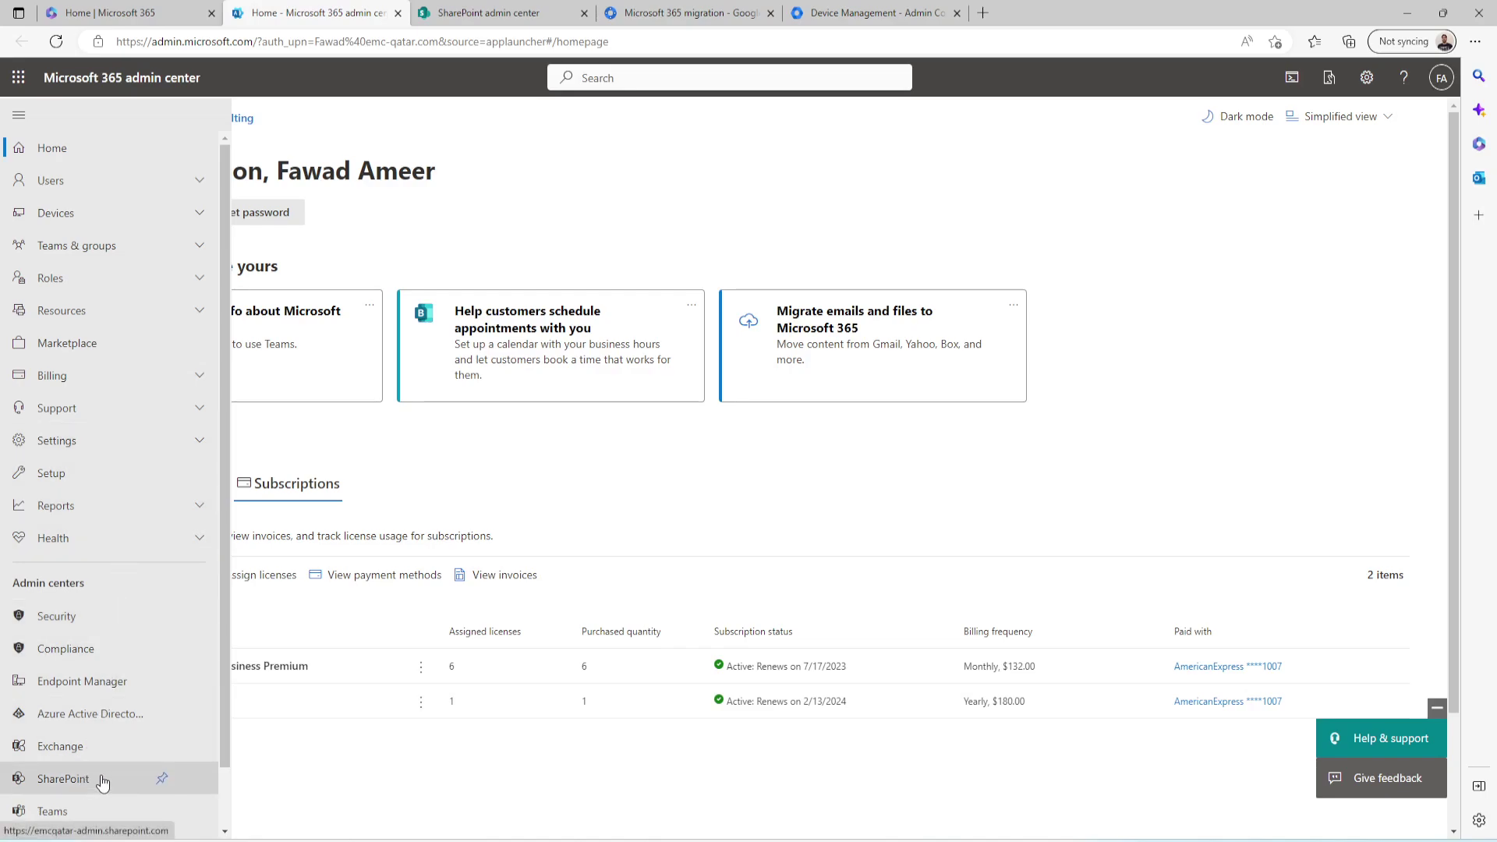
Step: On the SharePoint admin center's Migration page, start a Google Workspace migration with Get started
left_click(467, 17)
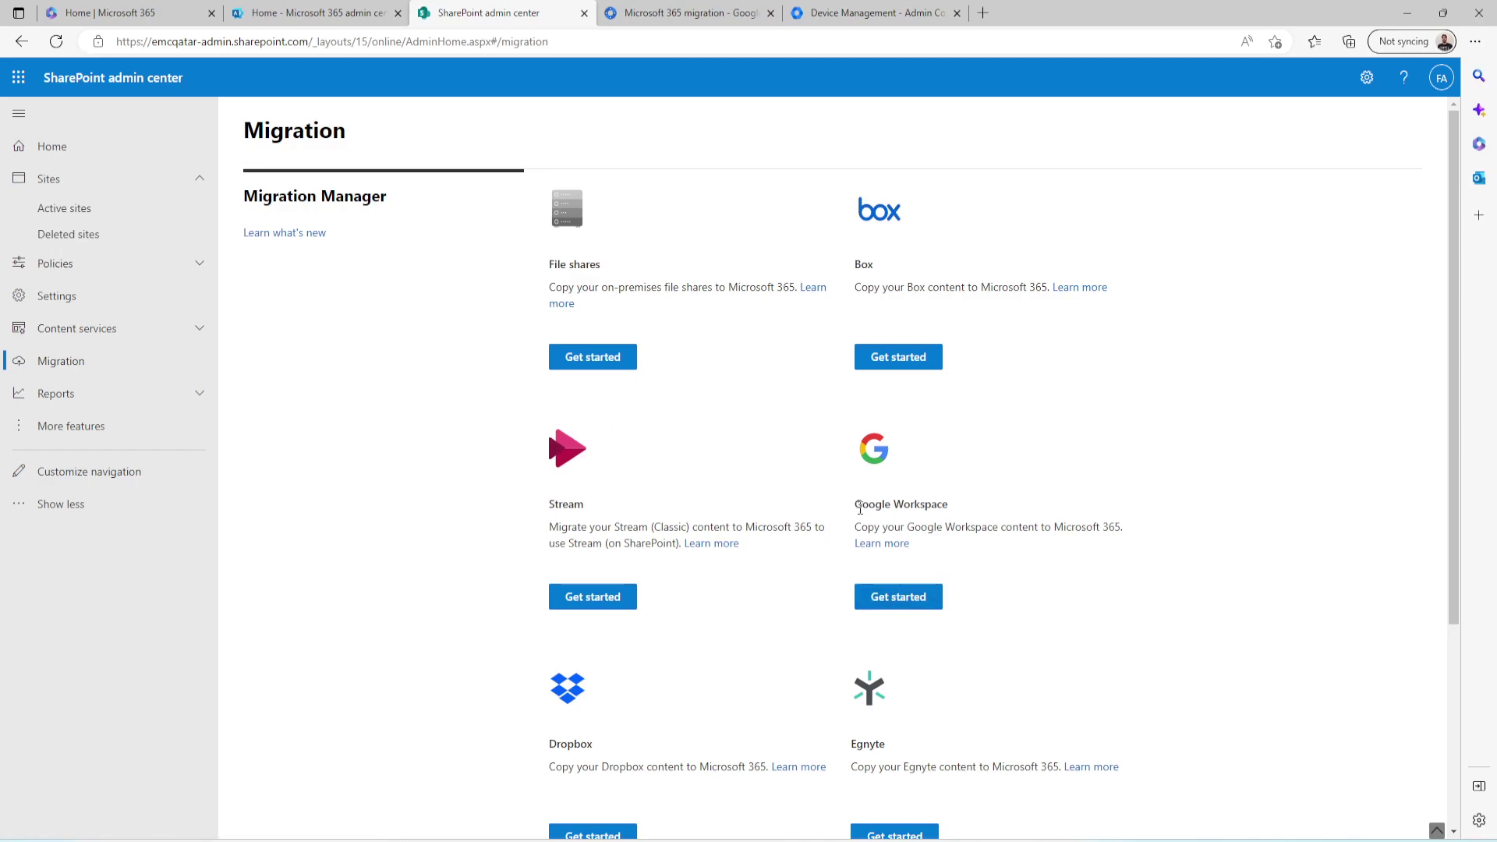
left_click_drag(858, 504, 960, 511)
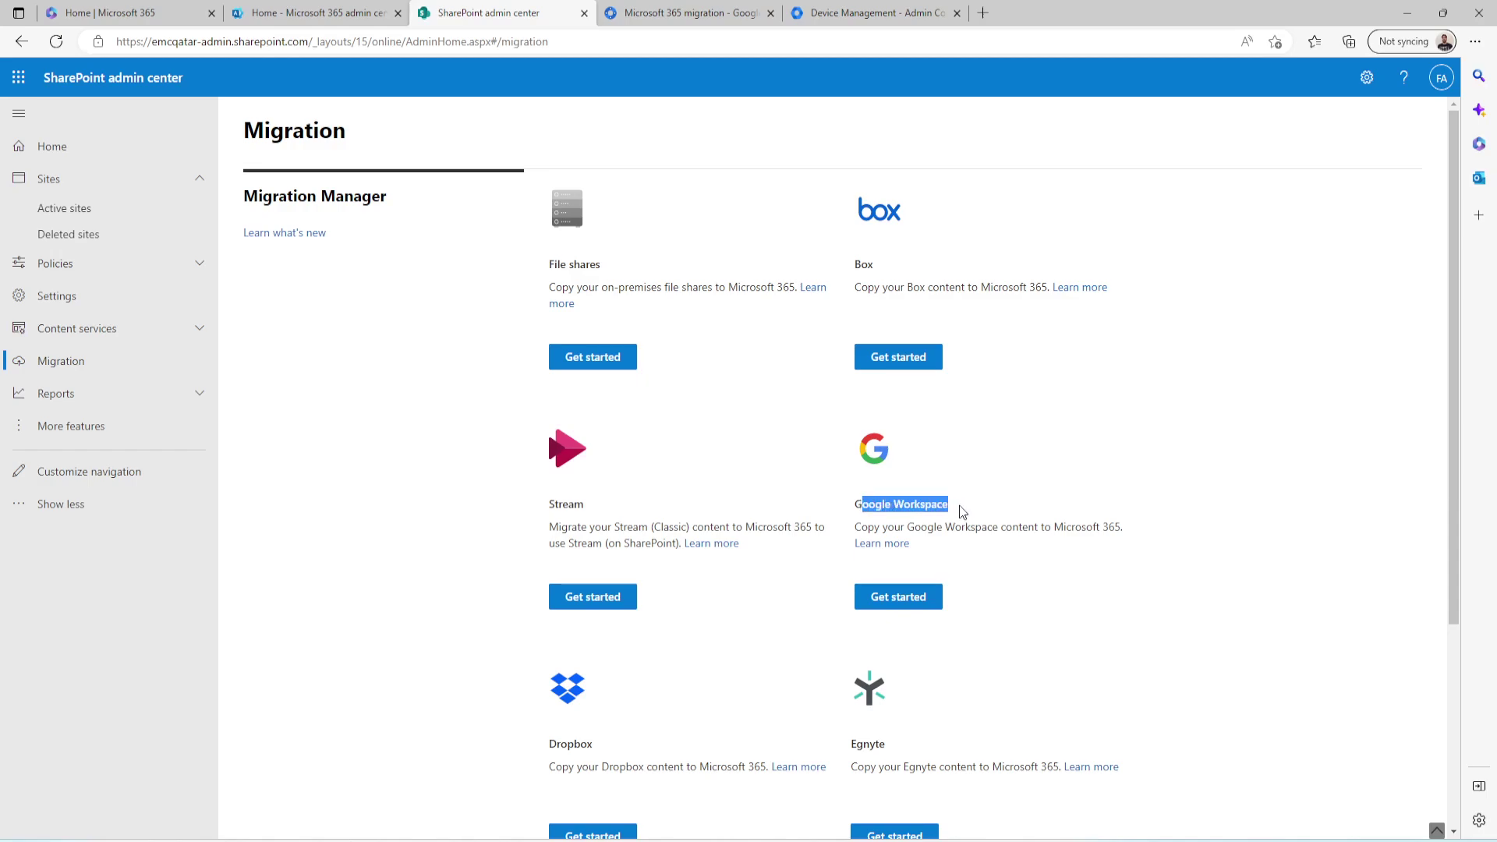
left_click(905, 607)
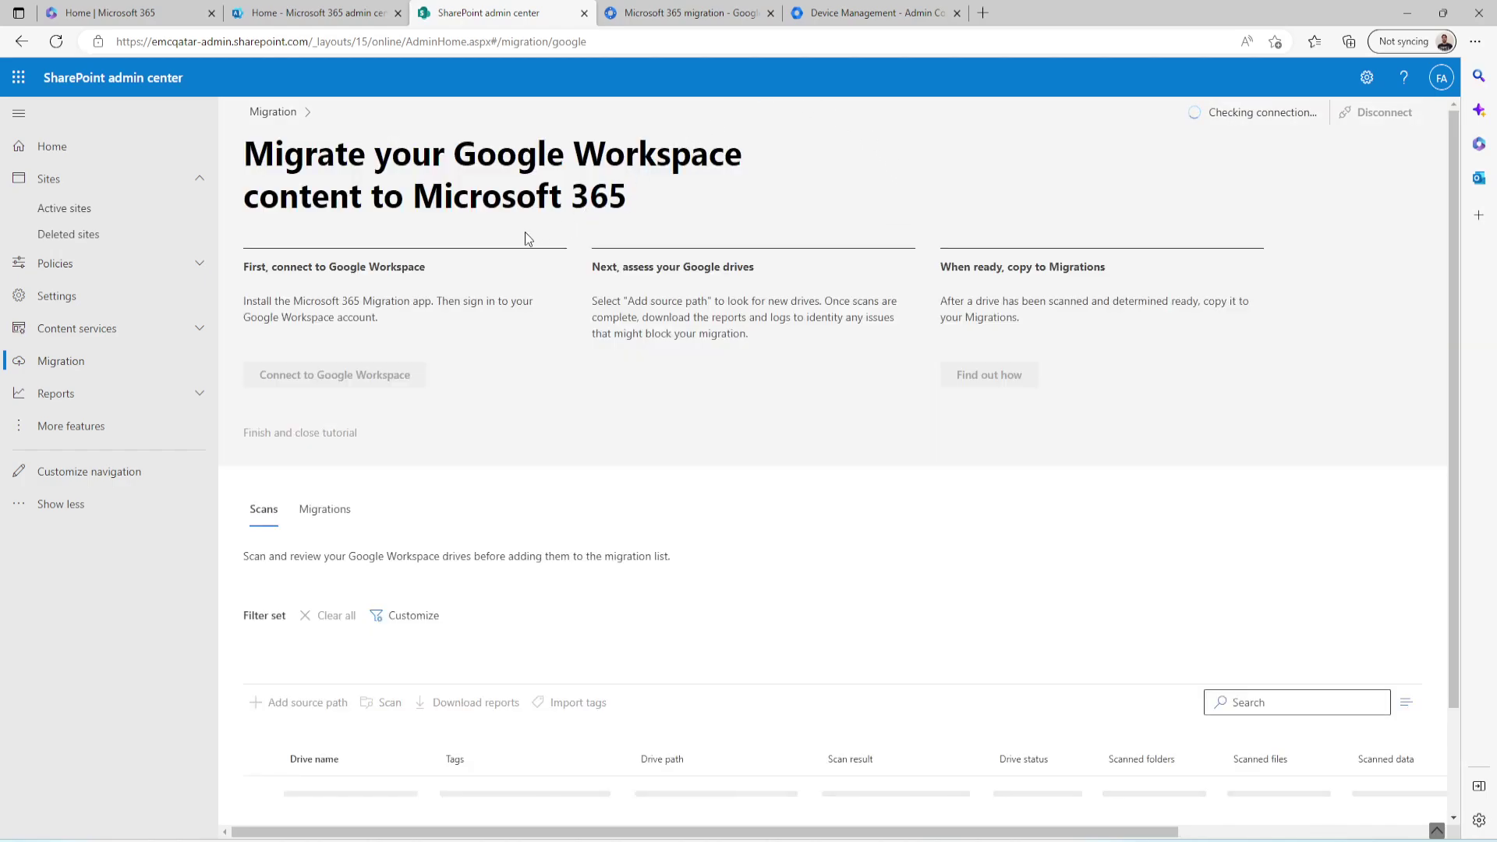
Step: Glance at the Google Admin devices page, then return to the connected Google Workspace scan overview
left_click(893, 15)
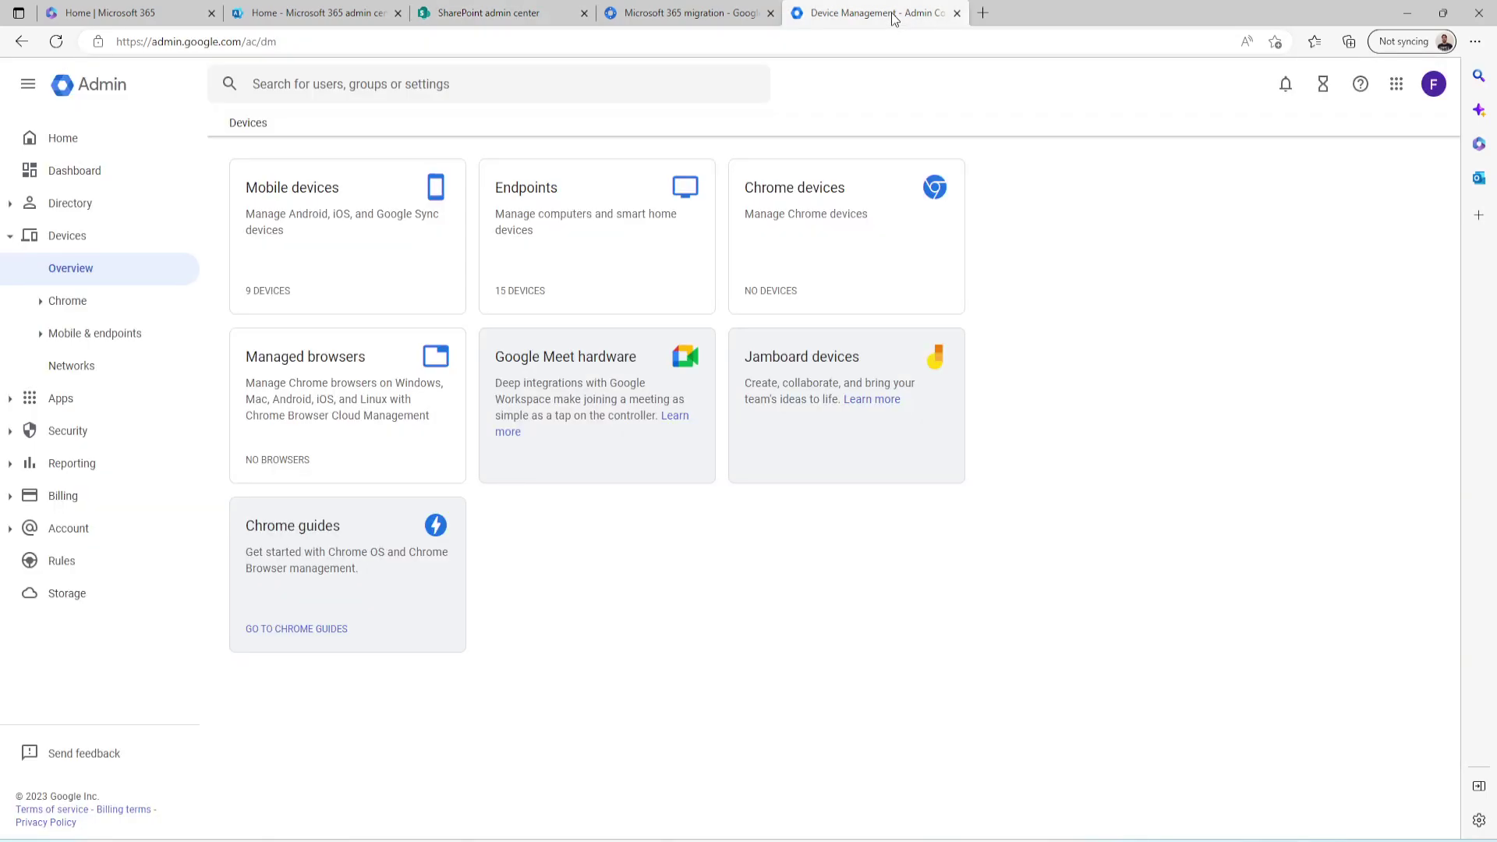
left_click(512, 16)
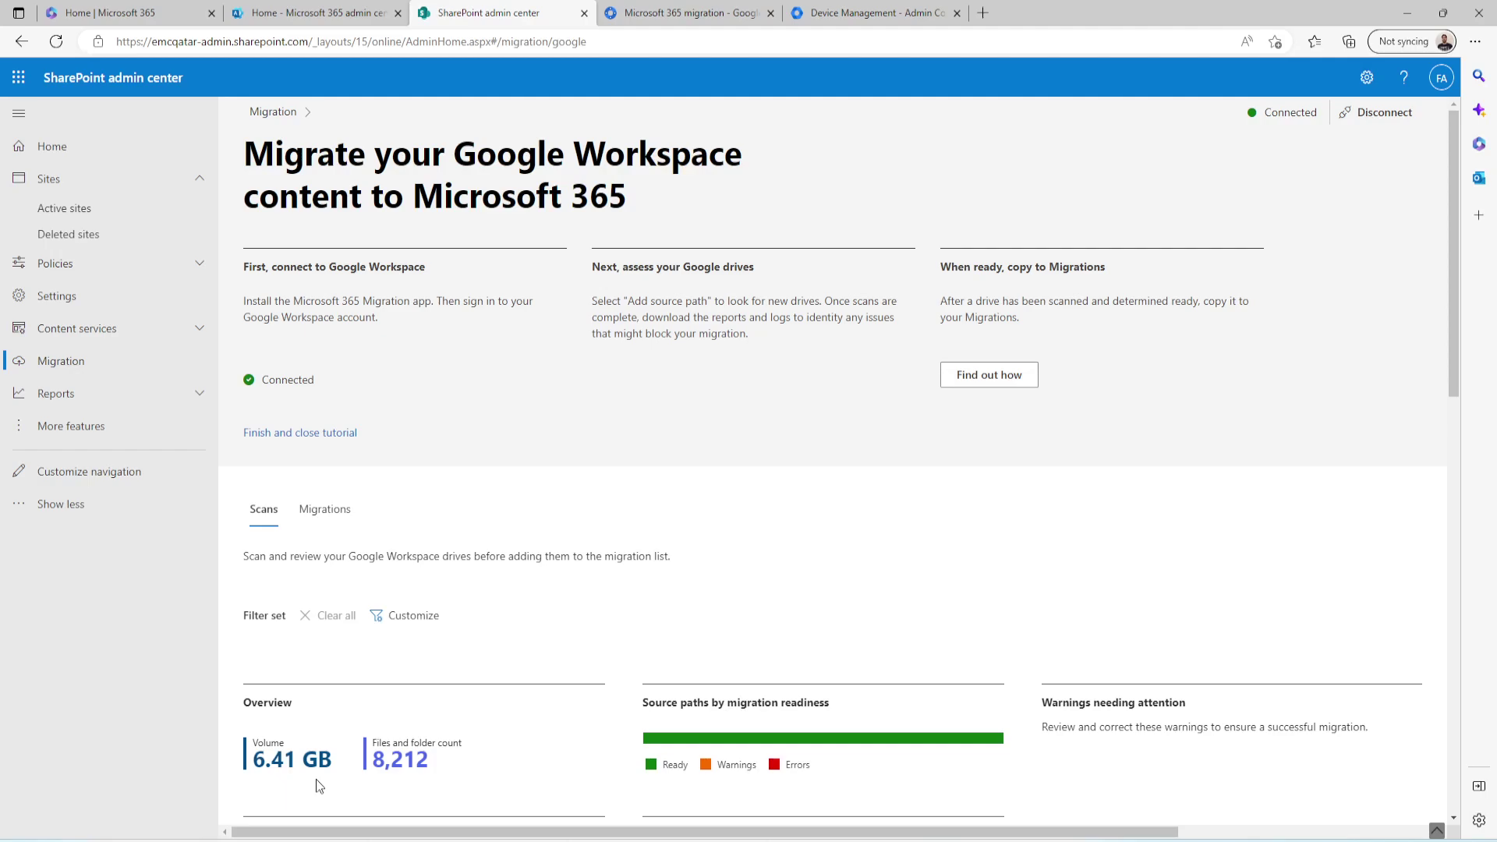
scroll(633, 780, "down", 2)
scroll(615, 722, "up", 2)
left_click(339, 518)
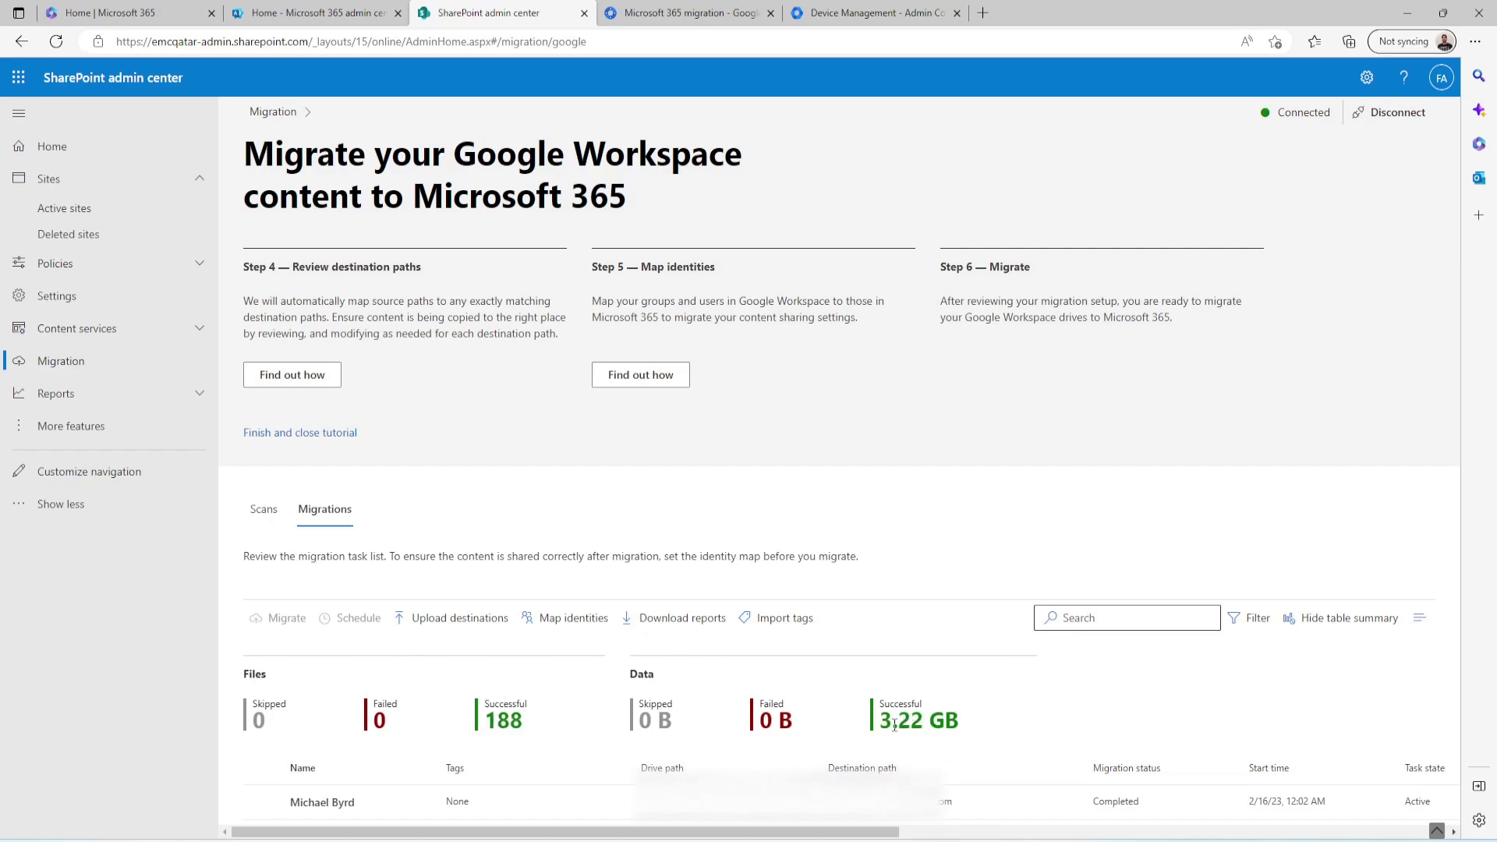
left_click(263, 511)
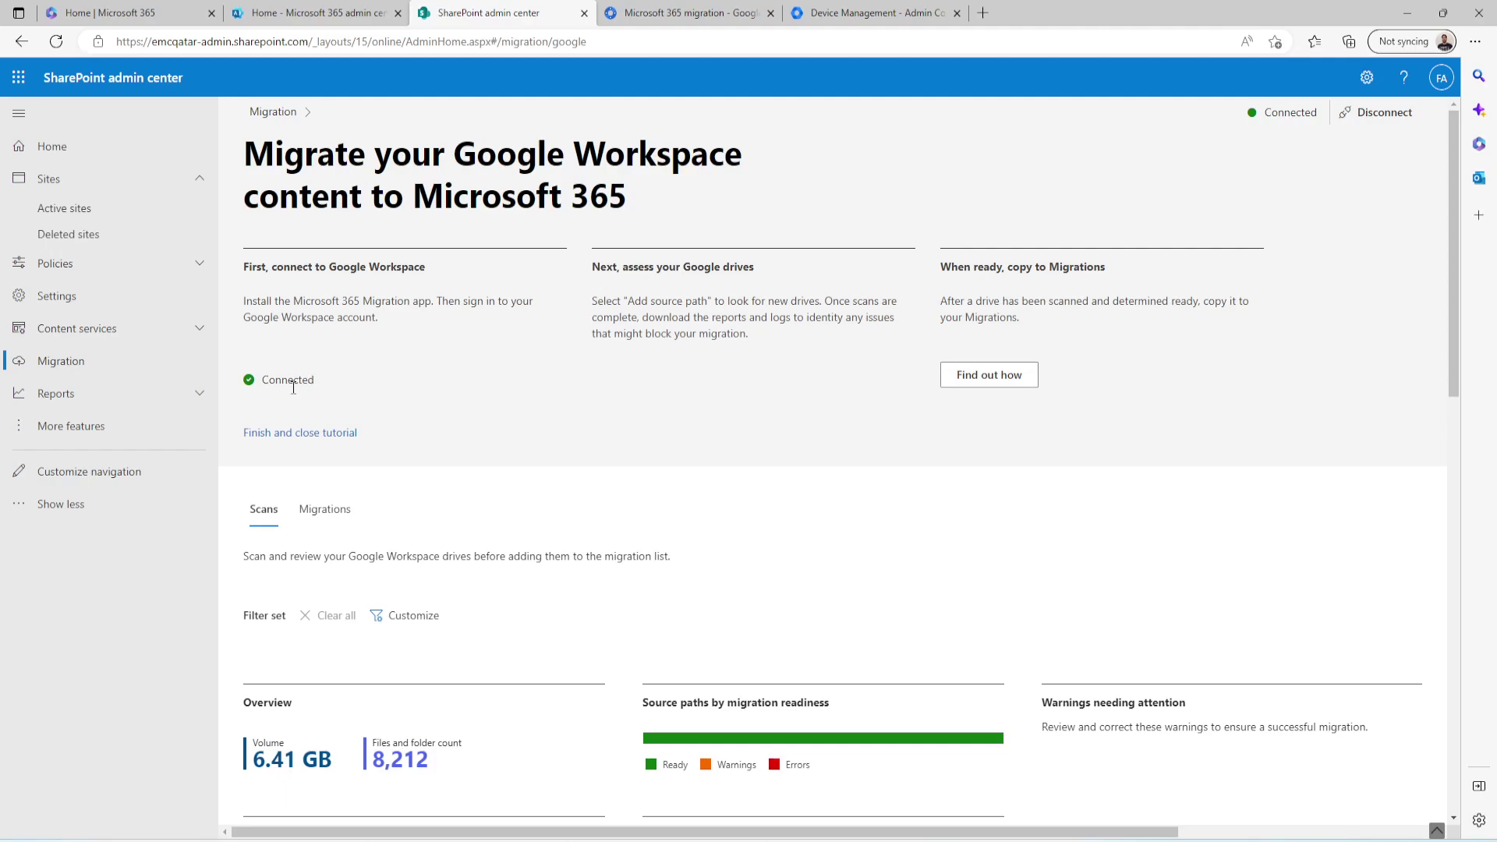
left_click(686, 14)
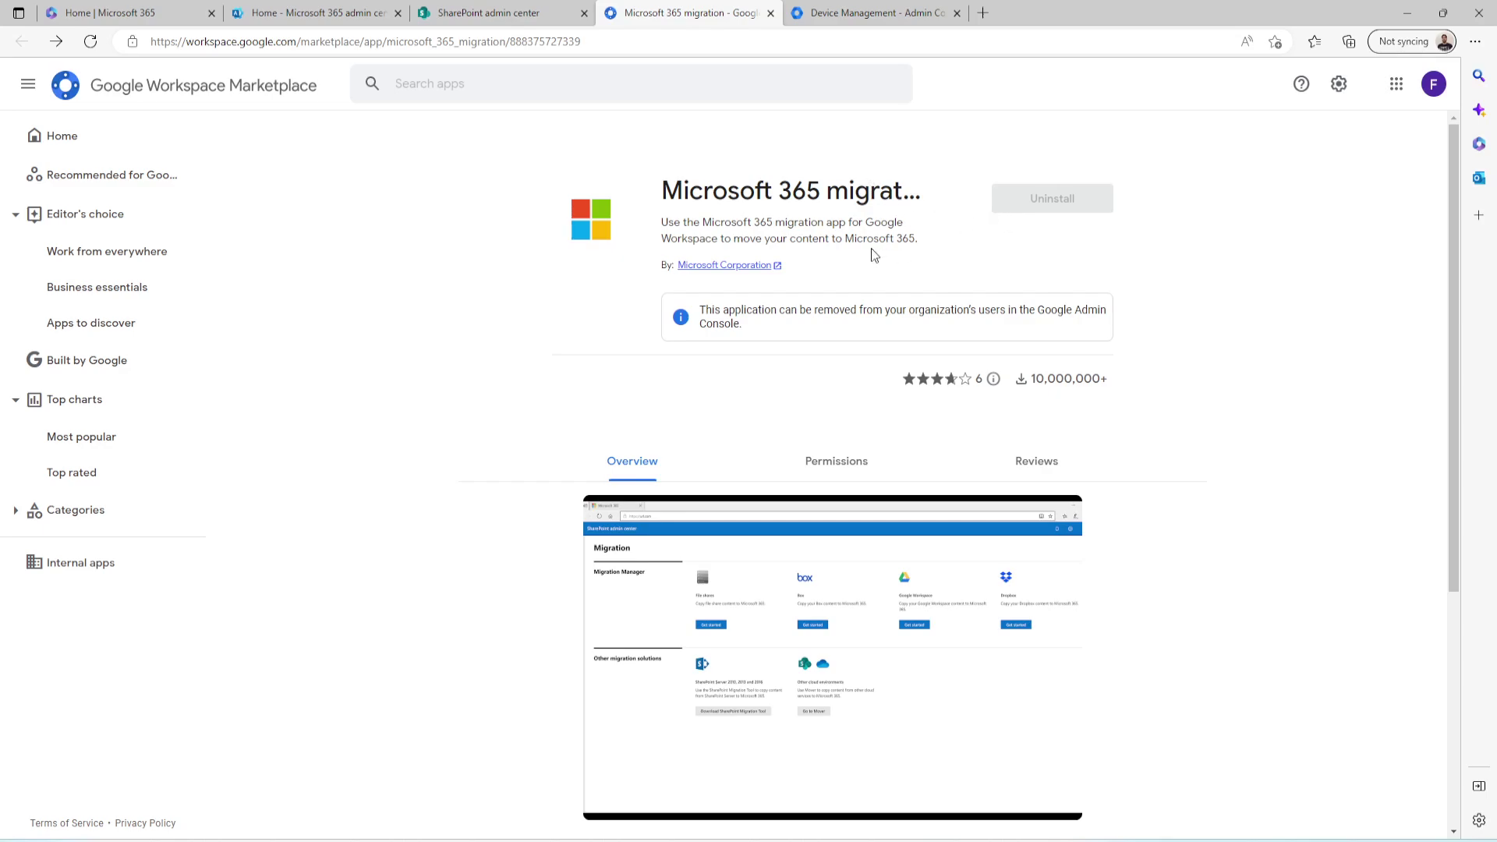
left_click(521, 16)
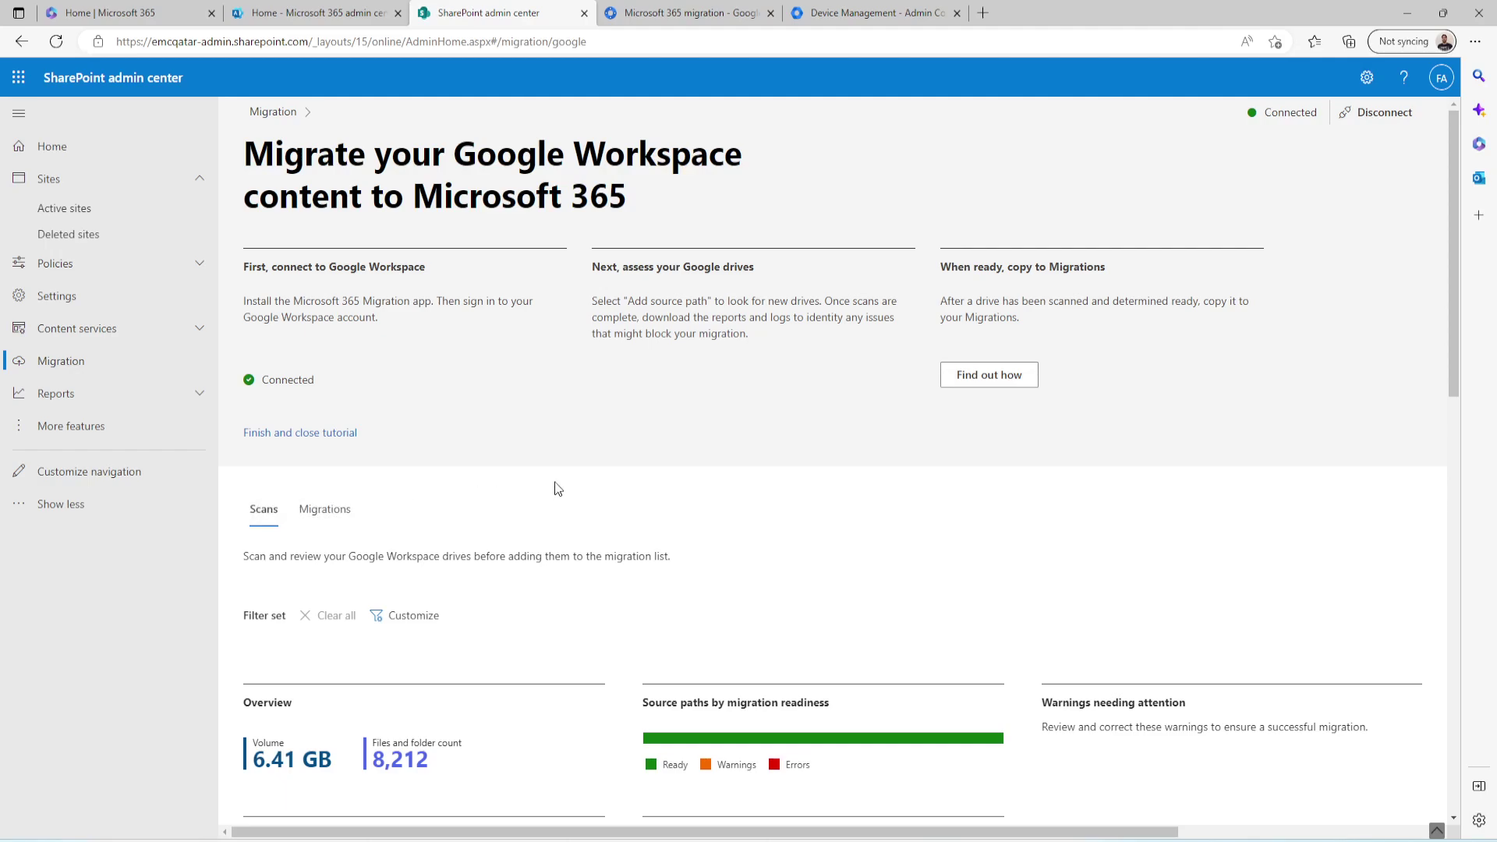
Step: Select all 13 scanned Google drives, then deselect two so 11 remain selected
scroll(565, 467, "down", 3)
scroll(573, 377, "down", 6)
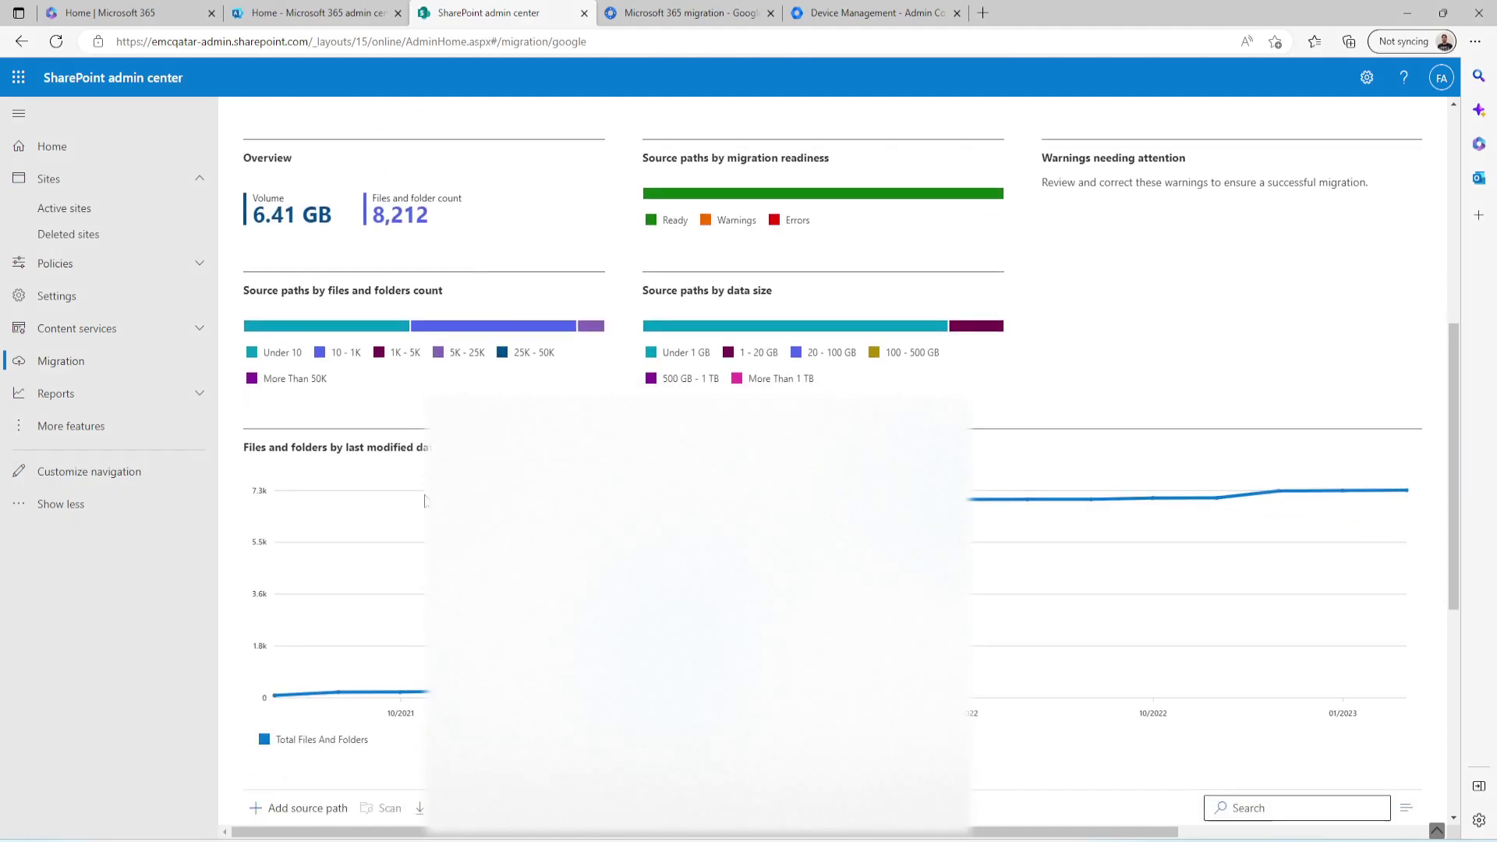
scroll(398, 452, "down", 3)
scroll(395, 468, "down", 2)
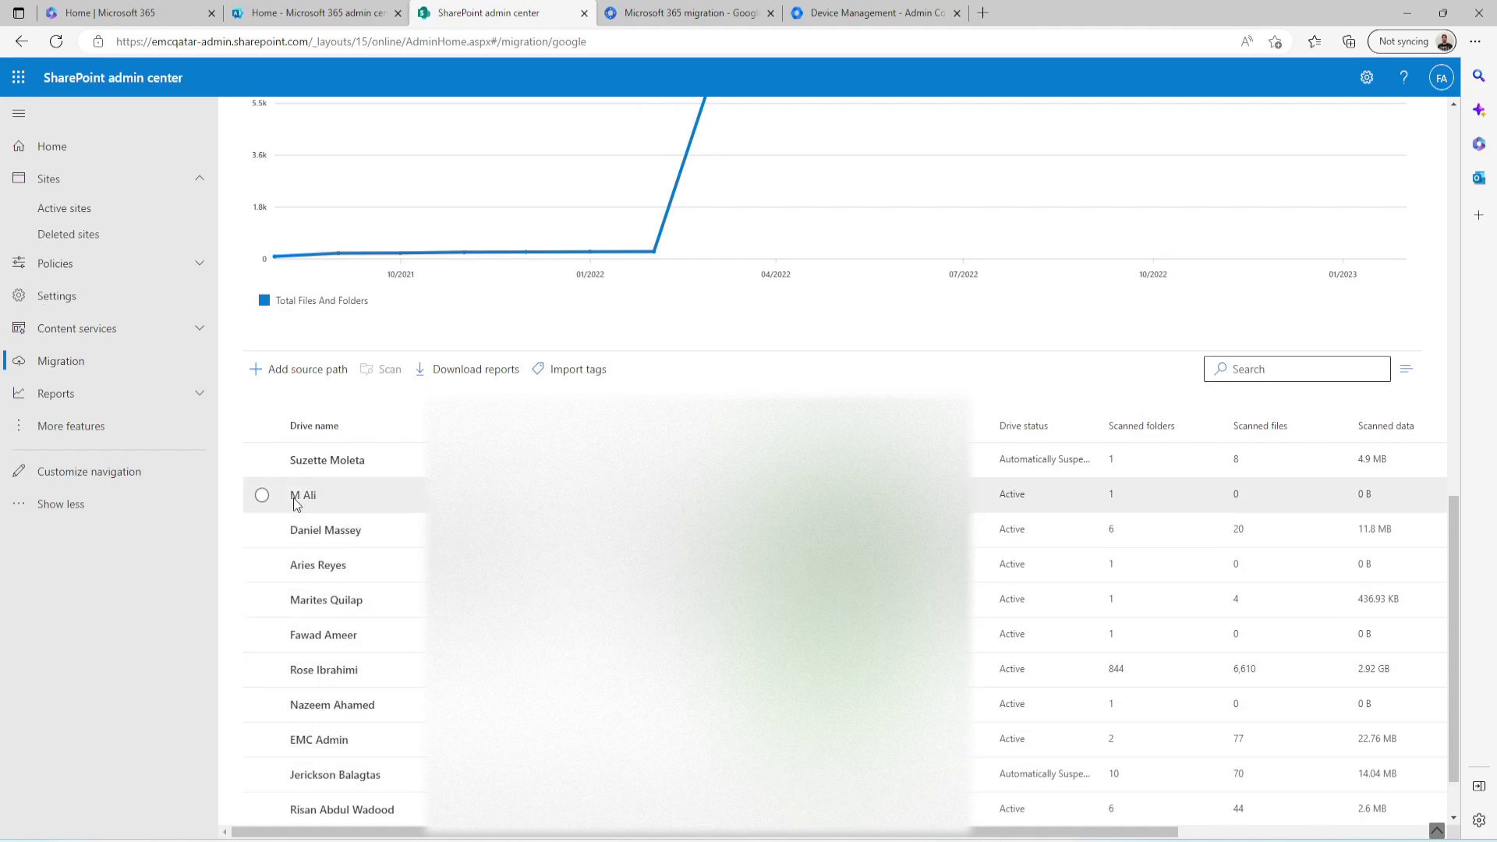
left_click(262, 427)
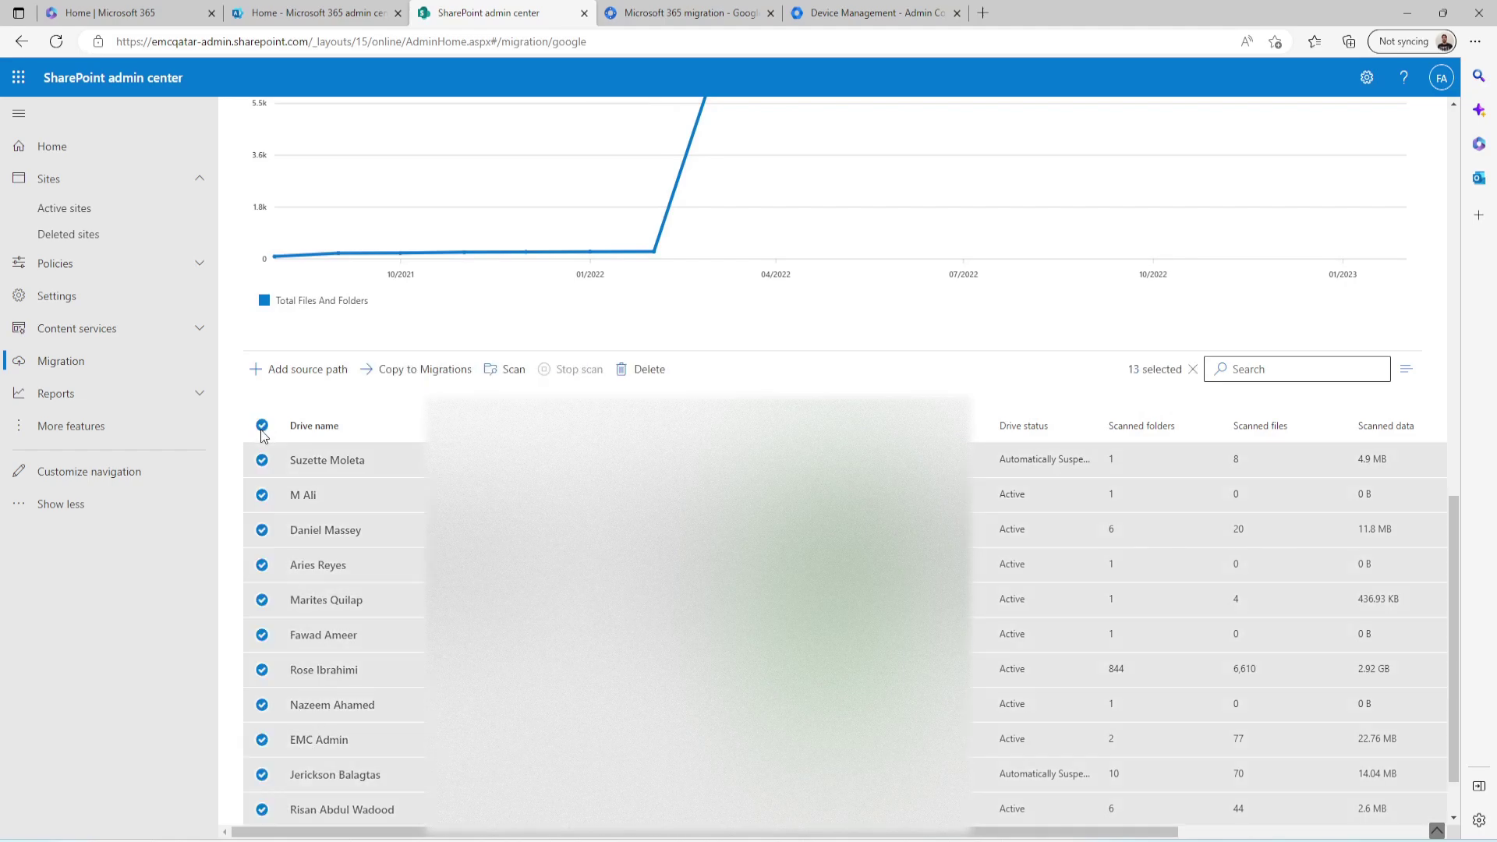
left_click(262, 638)
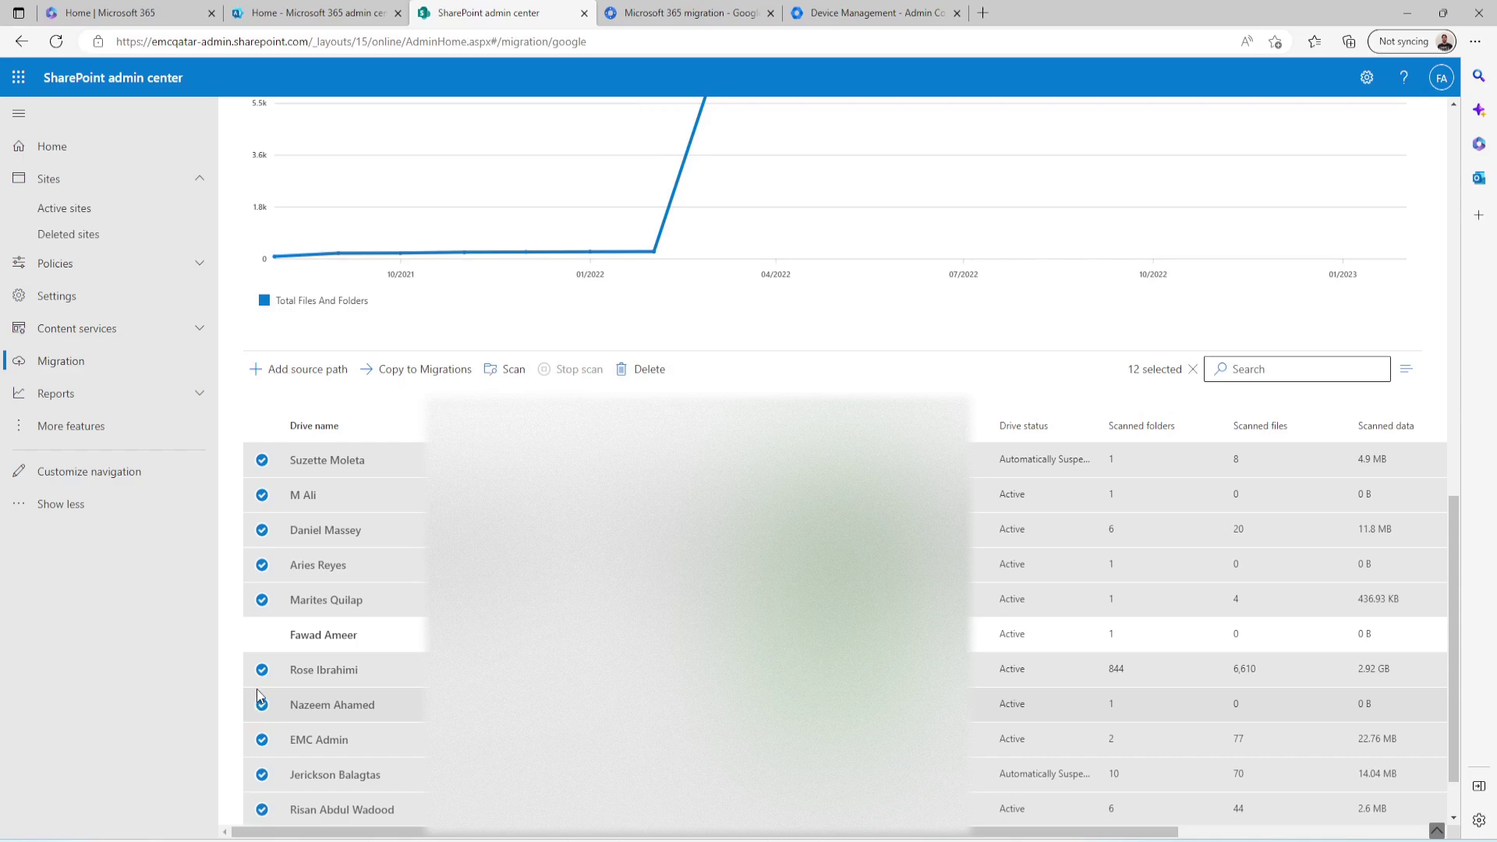
scroll(261, 697, "down", 1)
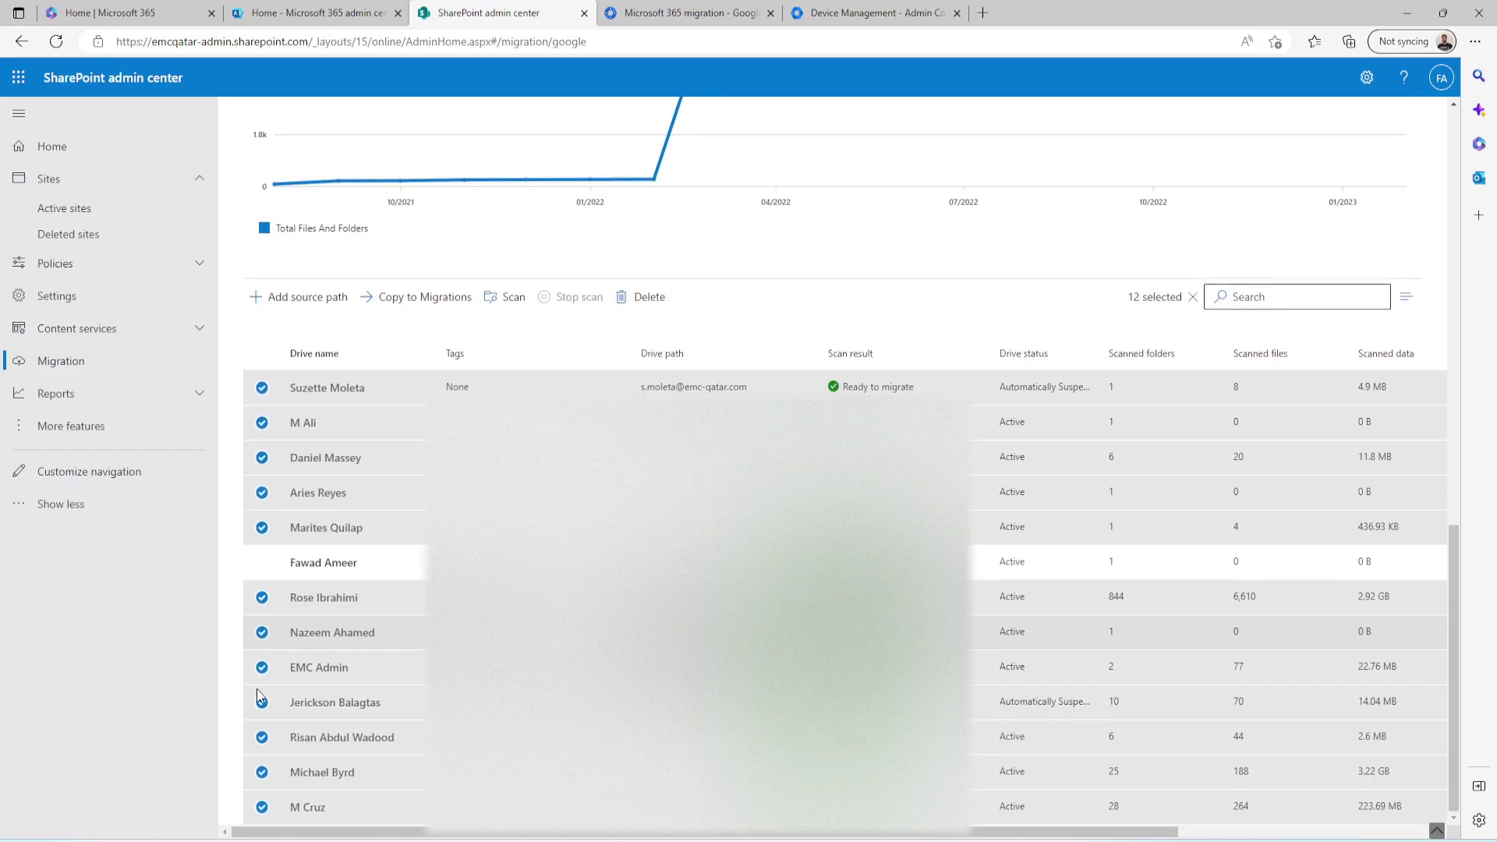
left_click(262, 773)
scroll(316, 699, "up", 7)
scroll(320, 702, "down", 3)
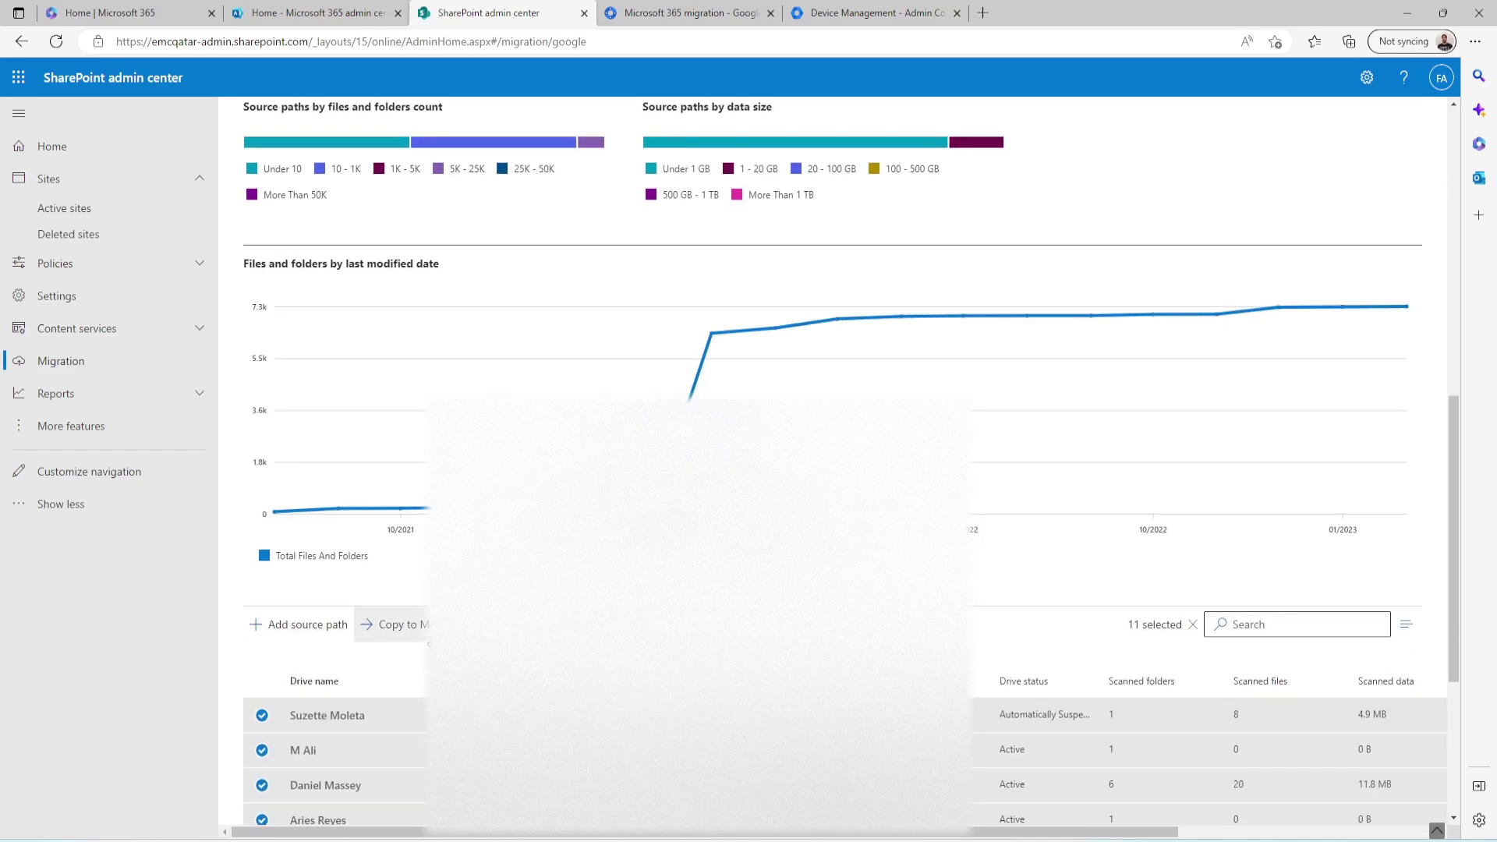
Step: Copy the 11 selected drives to Migrations and view the migration task list
left_click(394, 625)
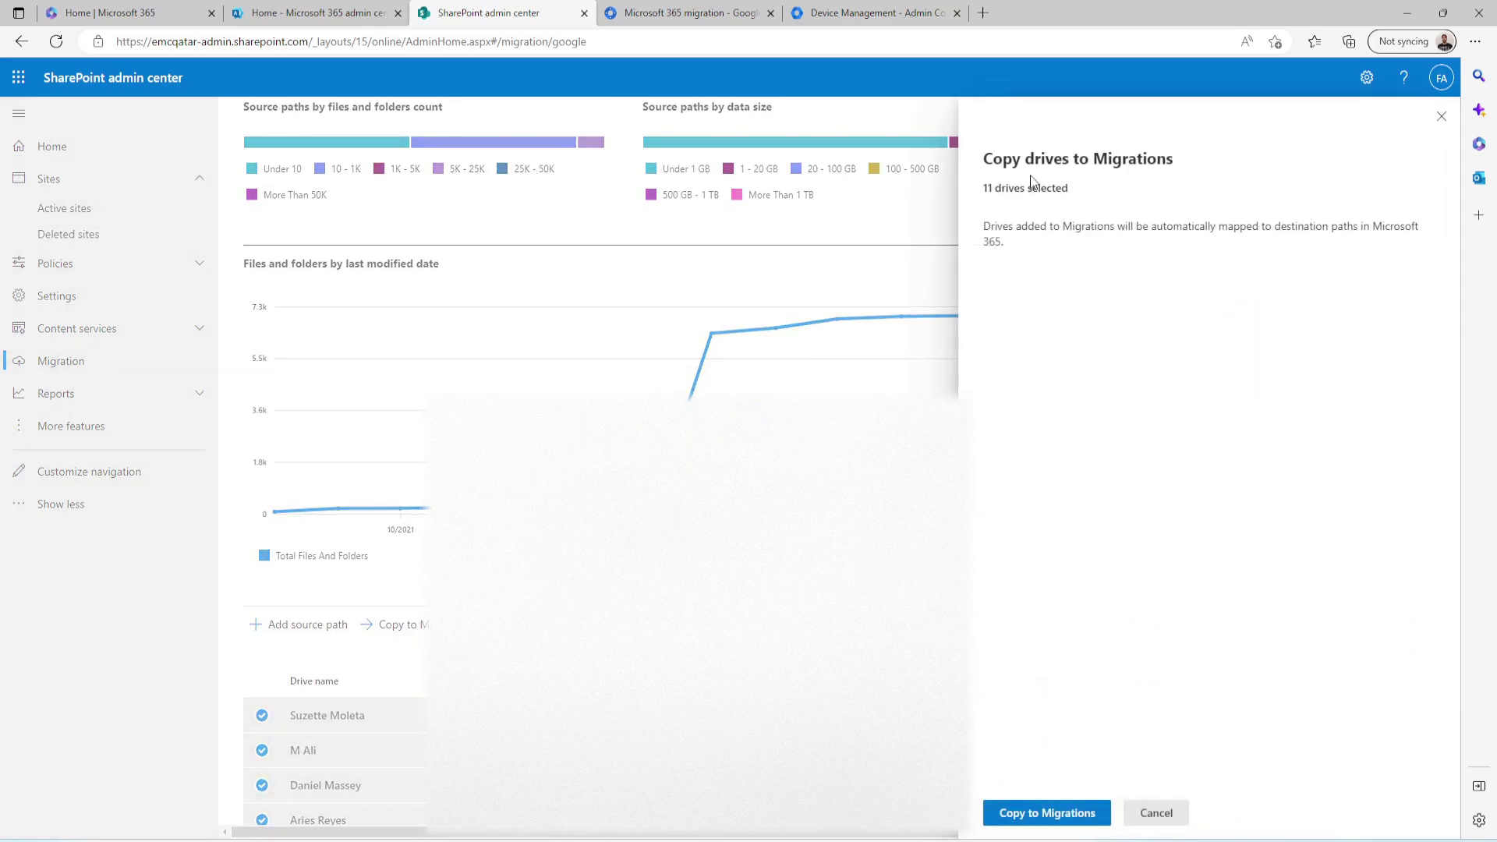
left_click(1066, 817)
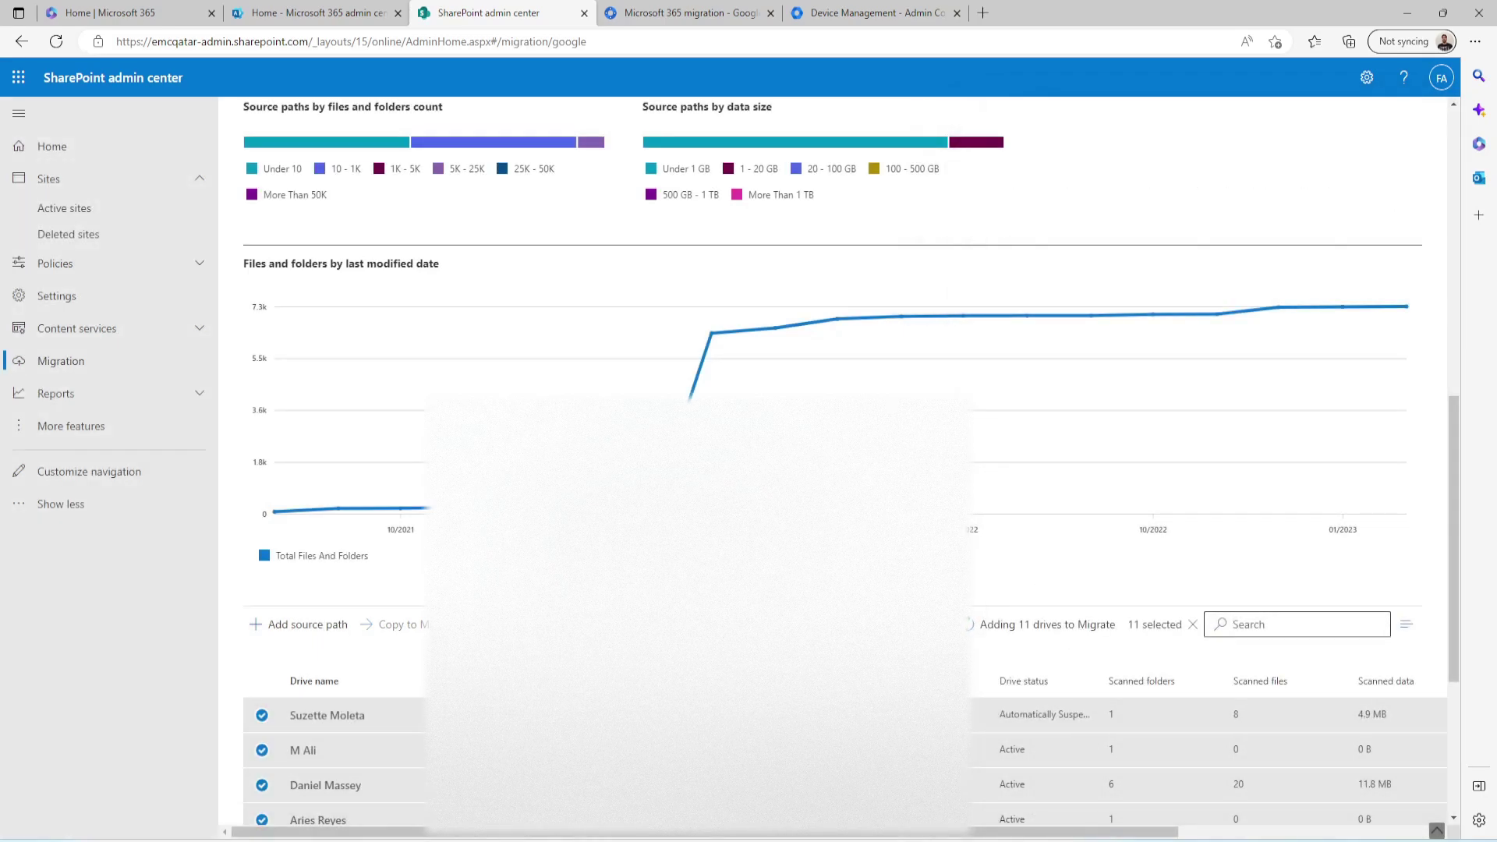
scroll(702, 605, "down", 2)
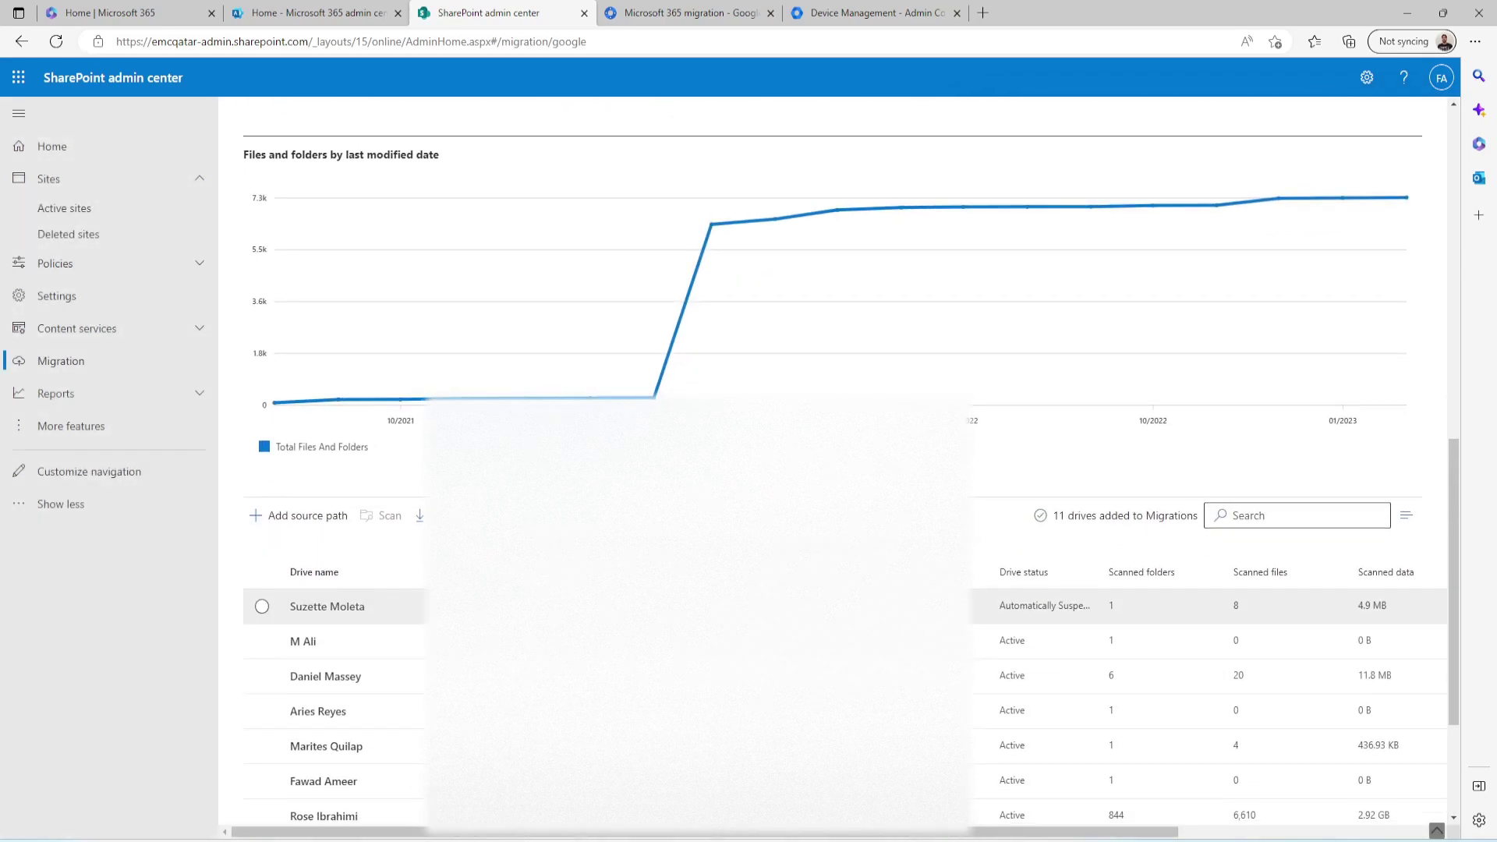
scroll(426, 442, "up", 6)
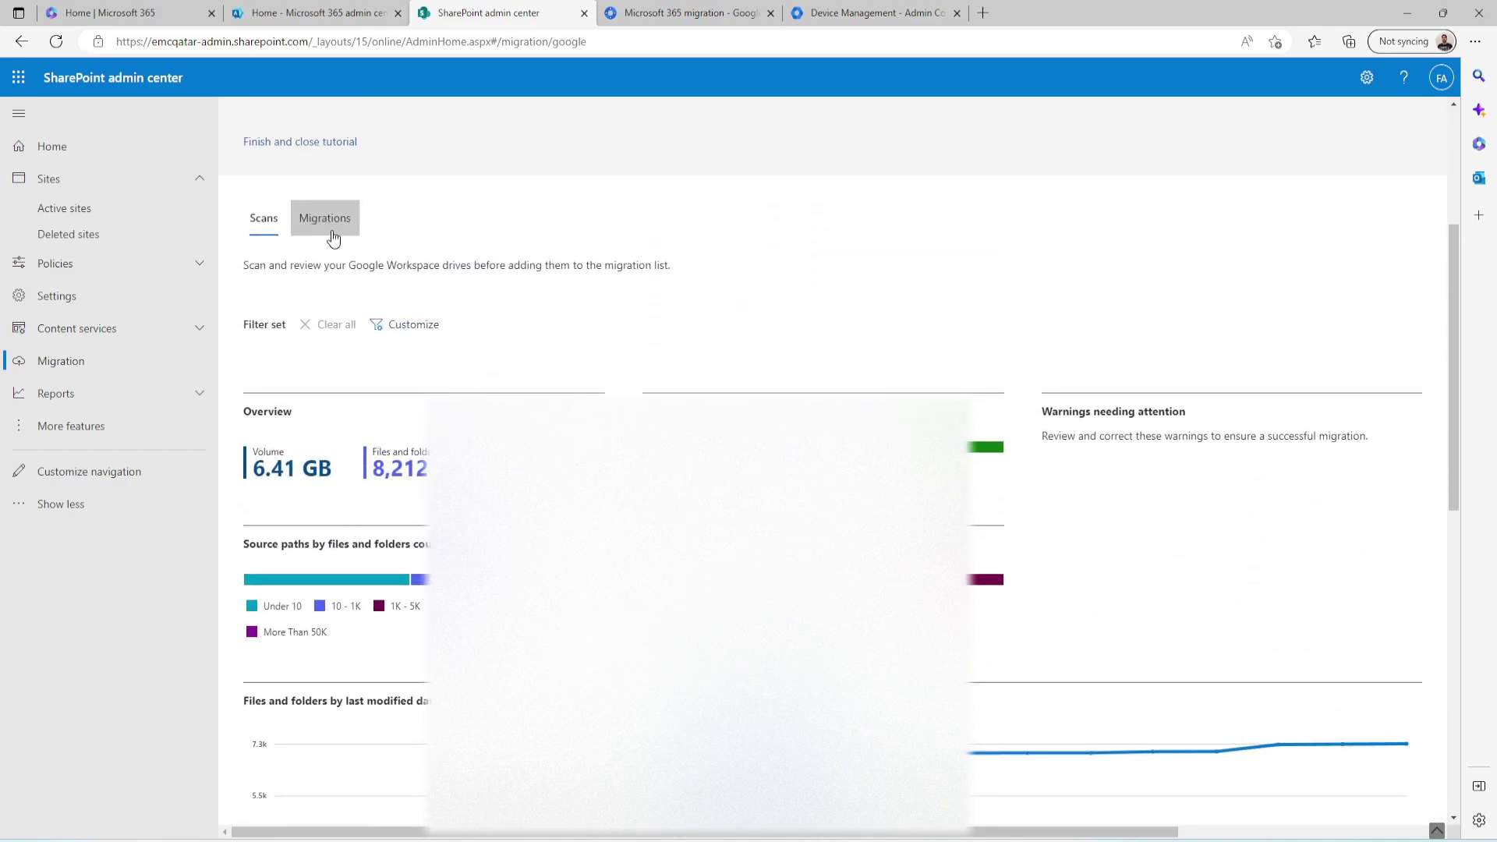
left_click(331, 233)
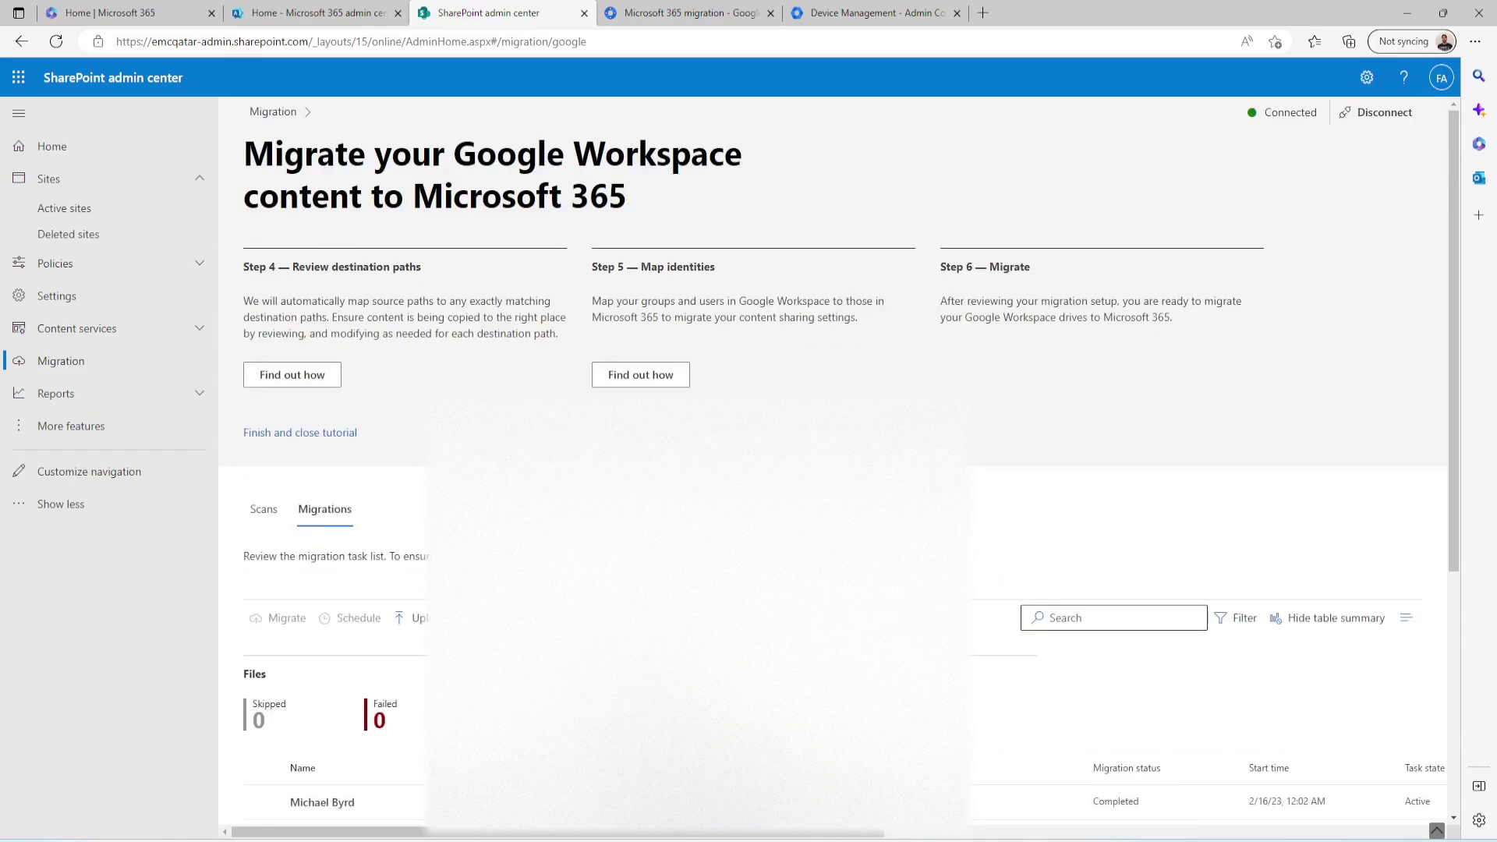
Step: Select every migration task except the one drive already marked Completed
scroll(1075, 564, "down", 4)
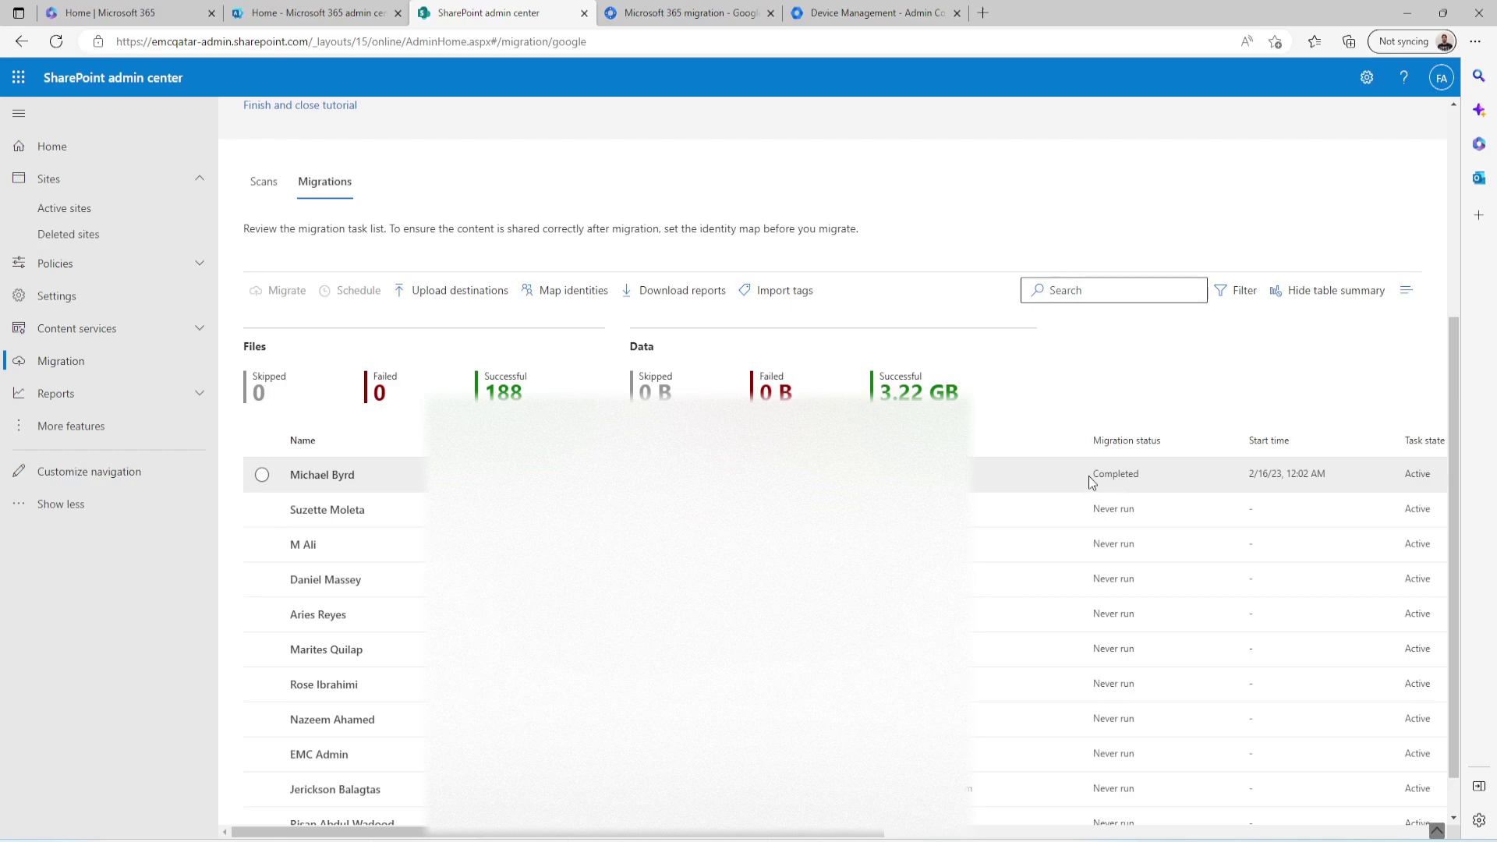
scroll(1131, 628, "down", 1)
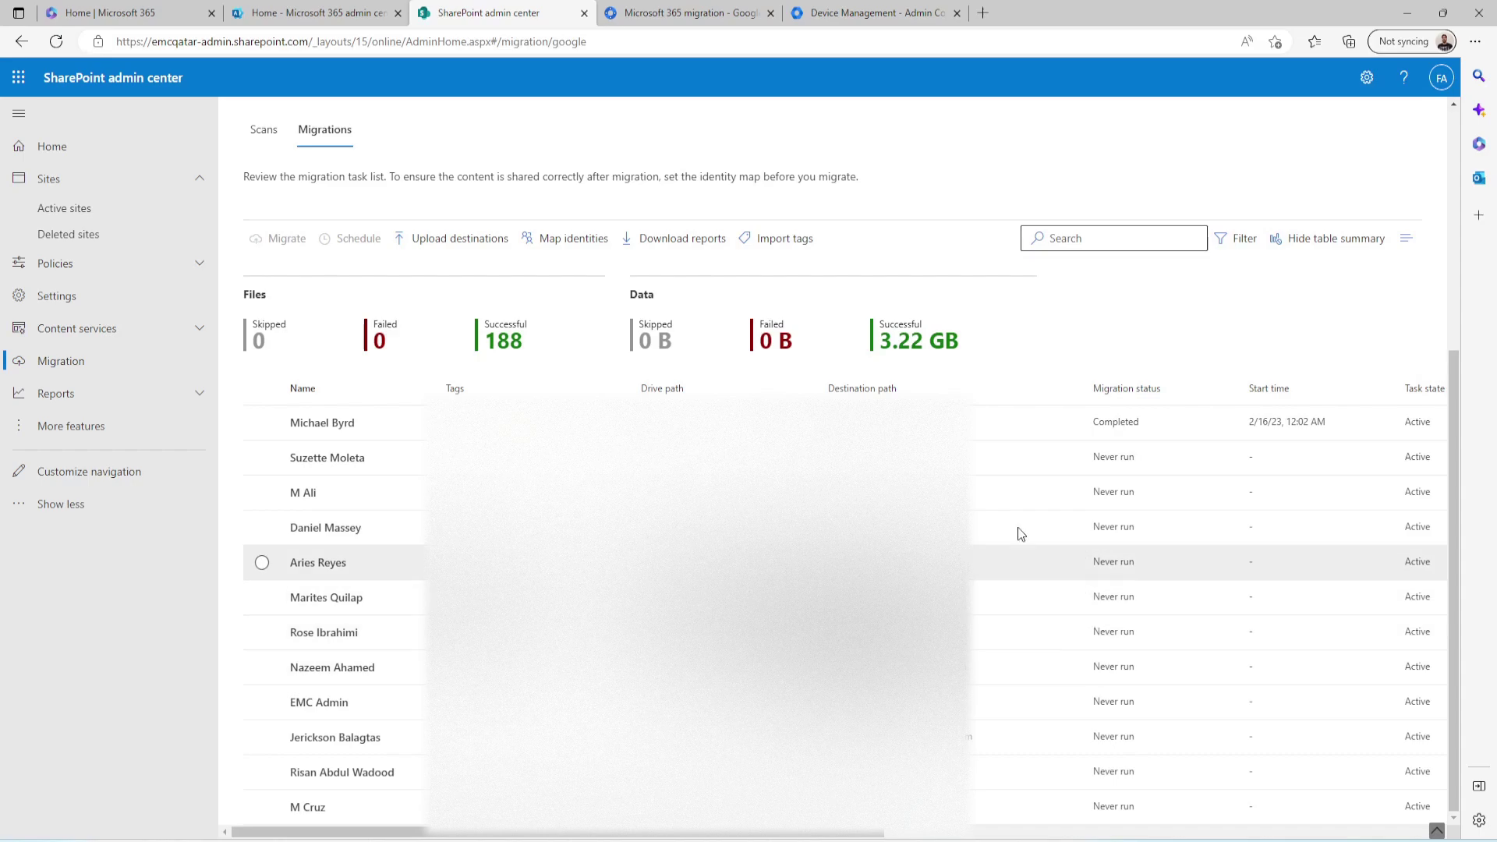
left_click(262, 388)
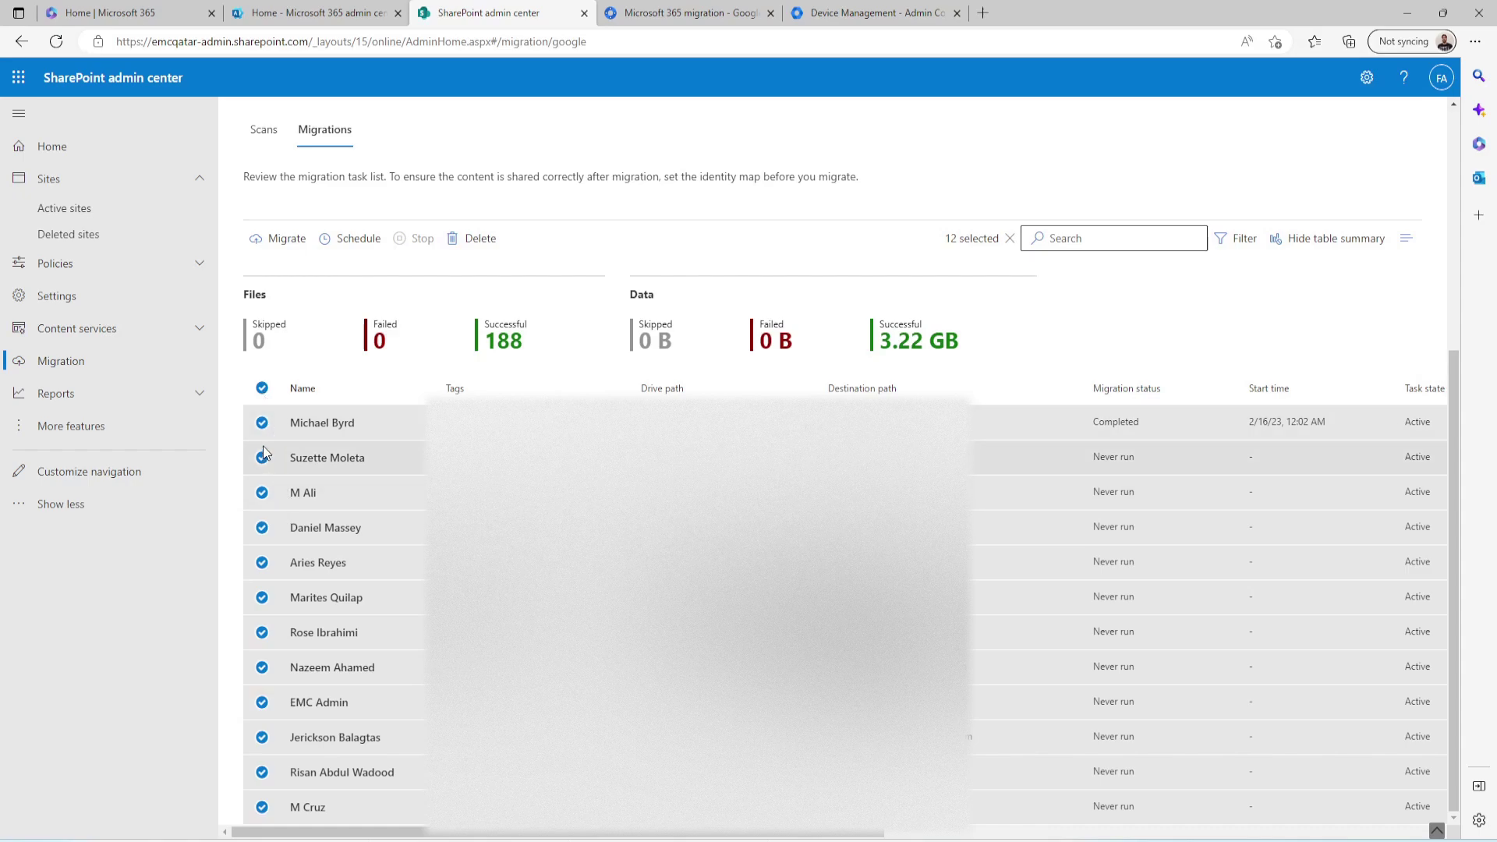
left_click(262, 423)
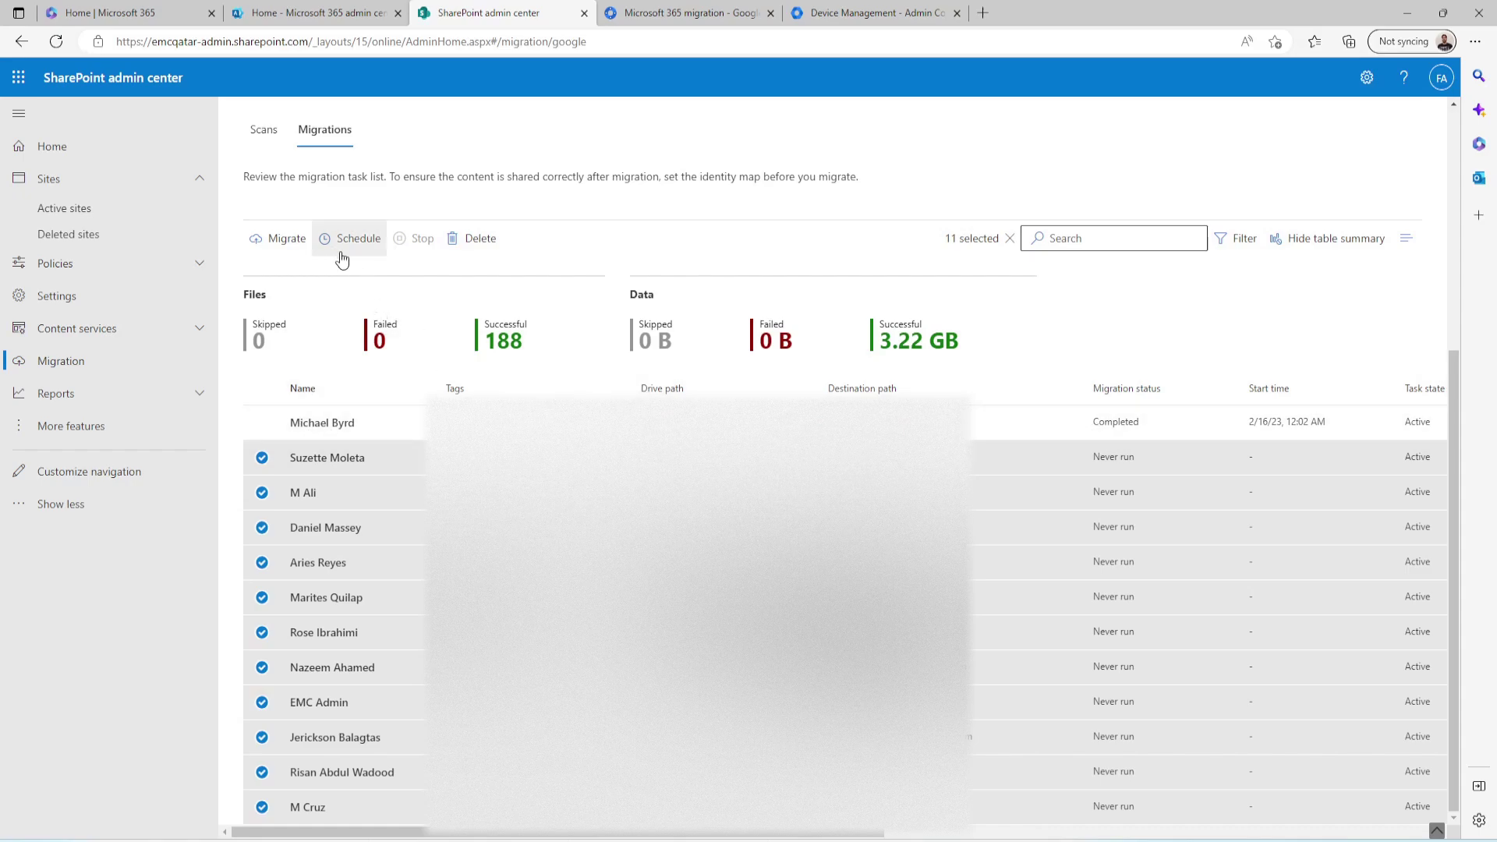
Step: Begin migrating the 11 selected drives and review the Migrate drive content description
left_click(292, 247)
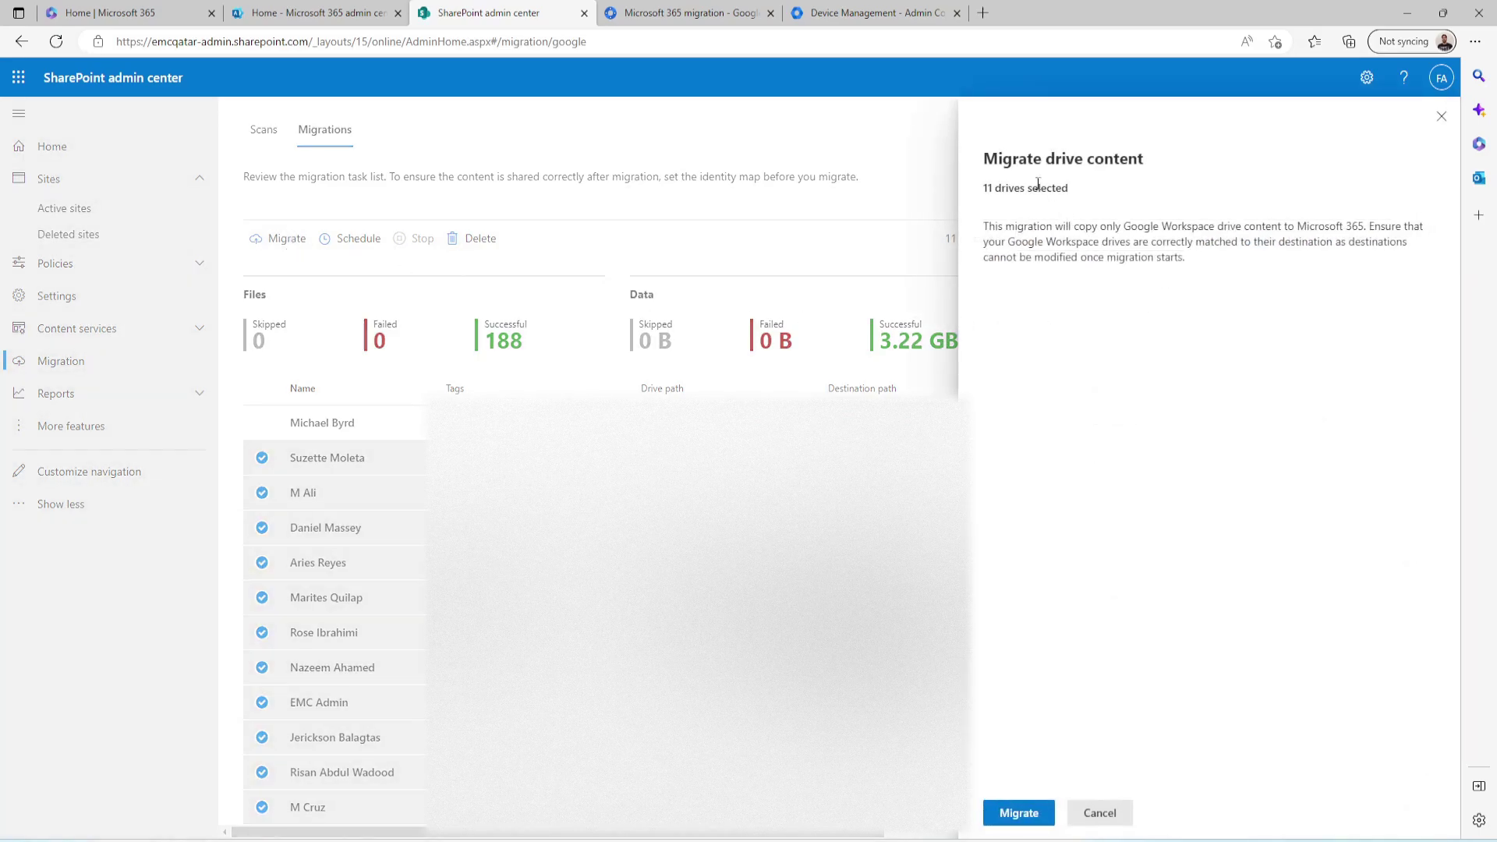
left_click_drag(984, 159, 1157, 168)
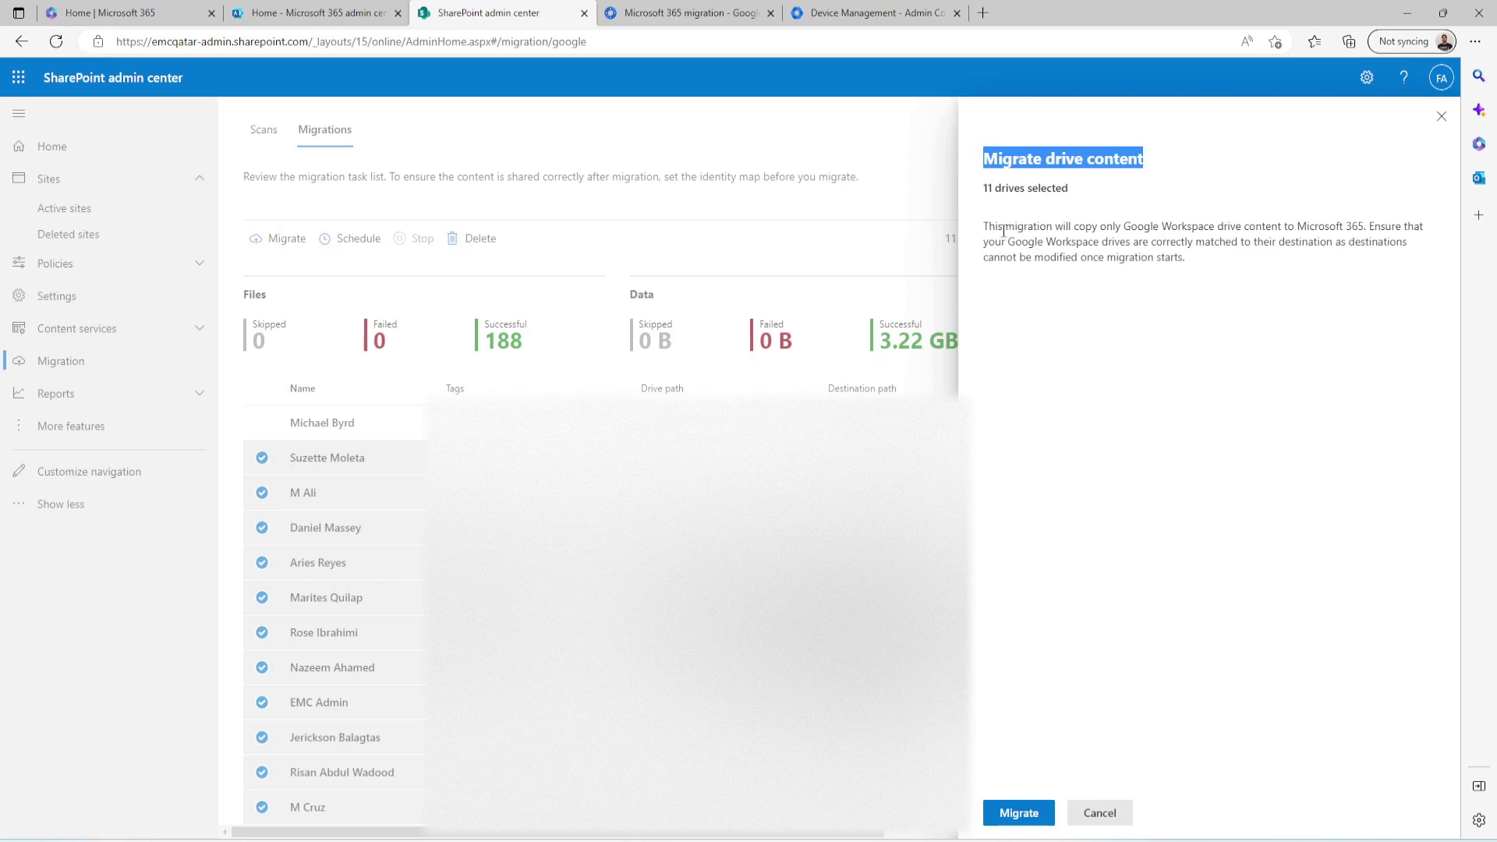
left_click_drag(1072, 228, 1370, 226)
left_click(1074, 228)
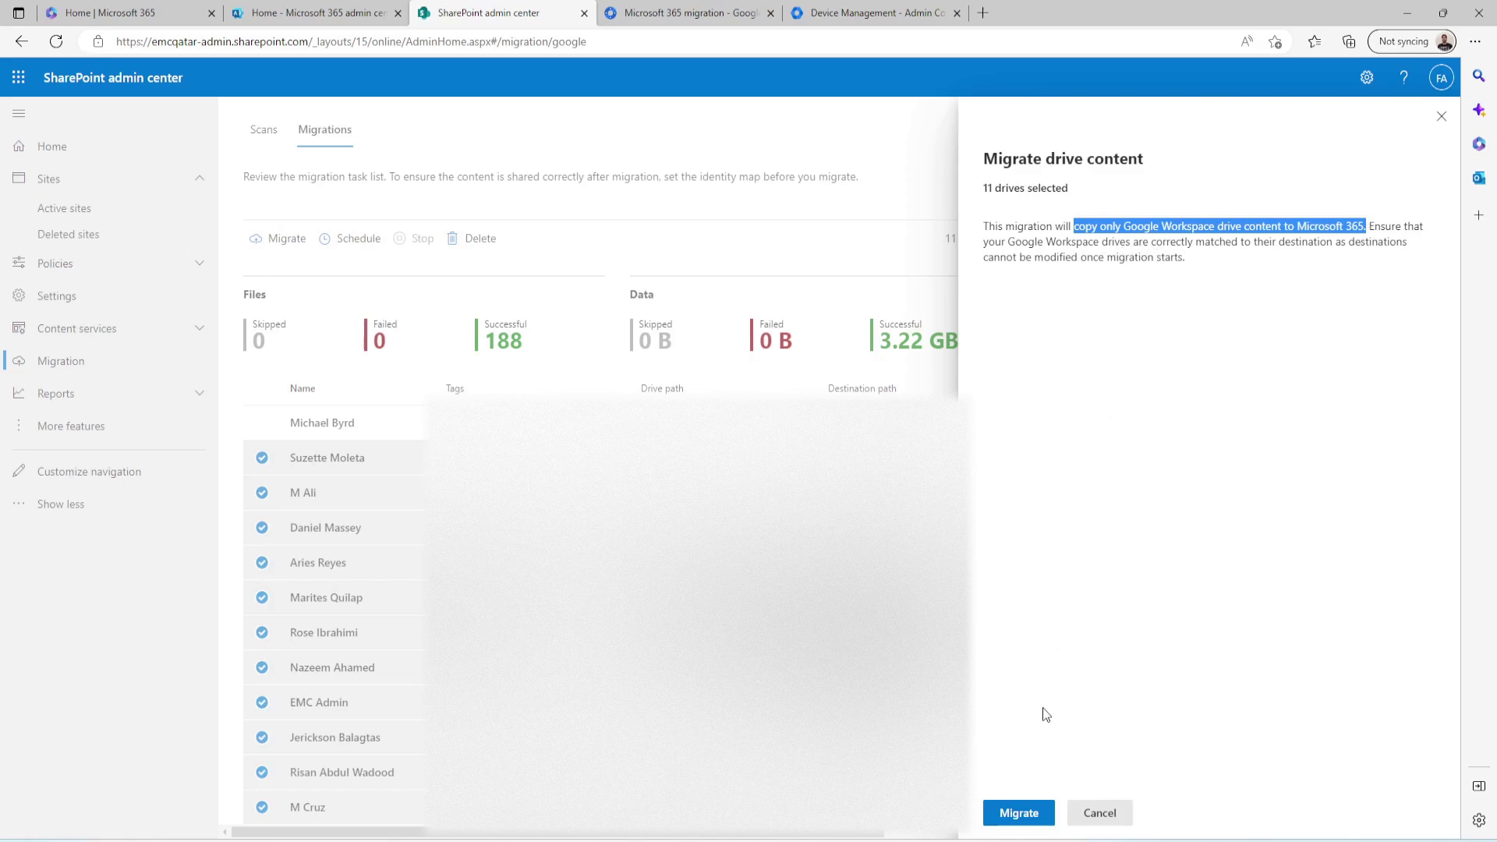
Step: Confirm migrating the 11 drives, then scroll the migrations table sideways to check its columns
left_click(1031, 814)
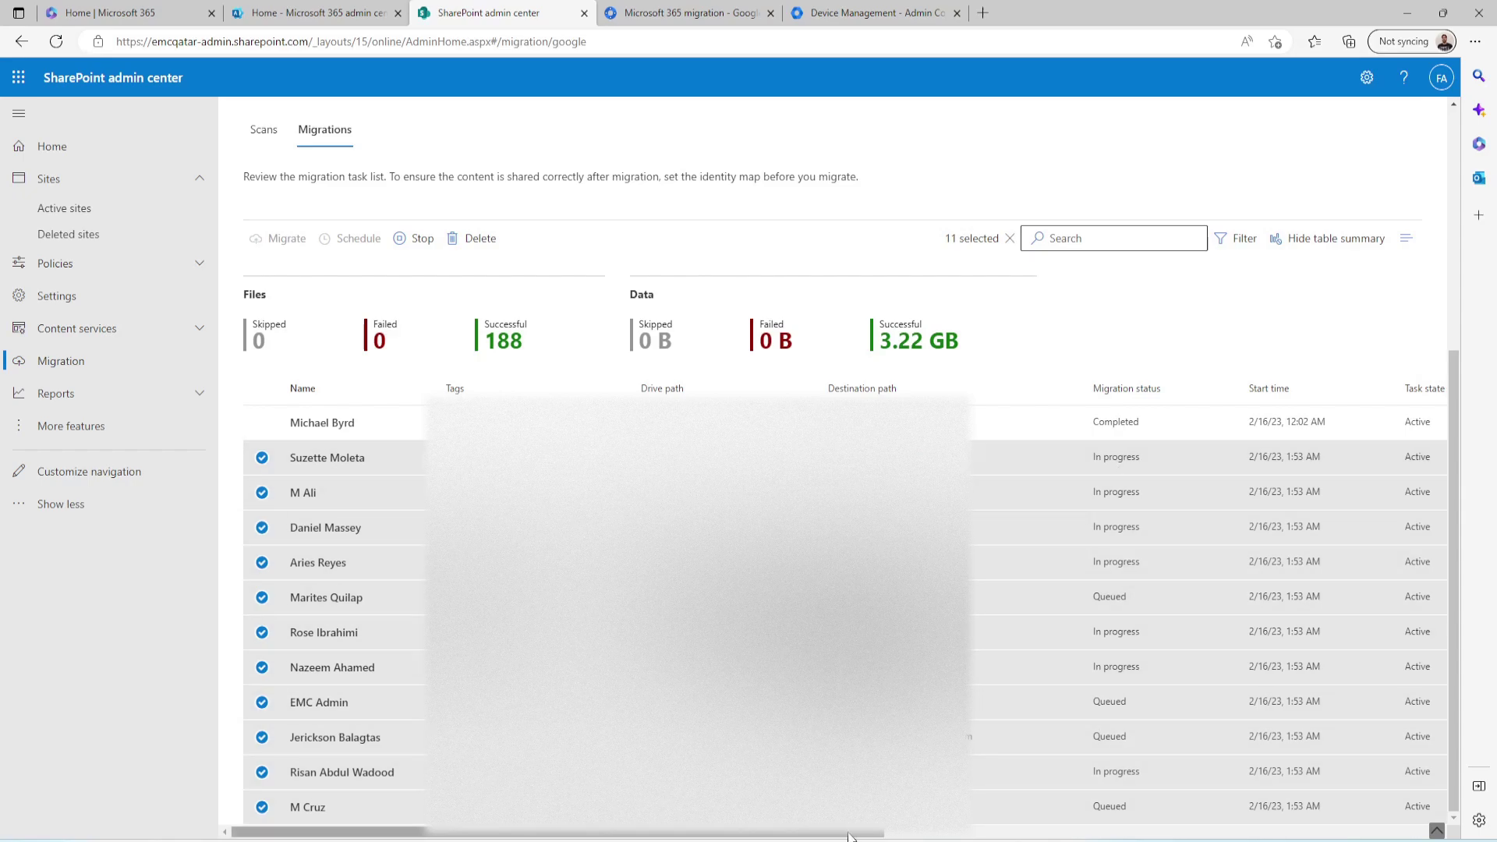
left_click_drag(833, 837, 1092, 833)
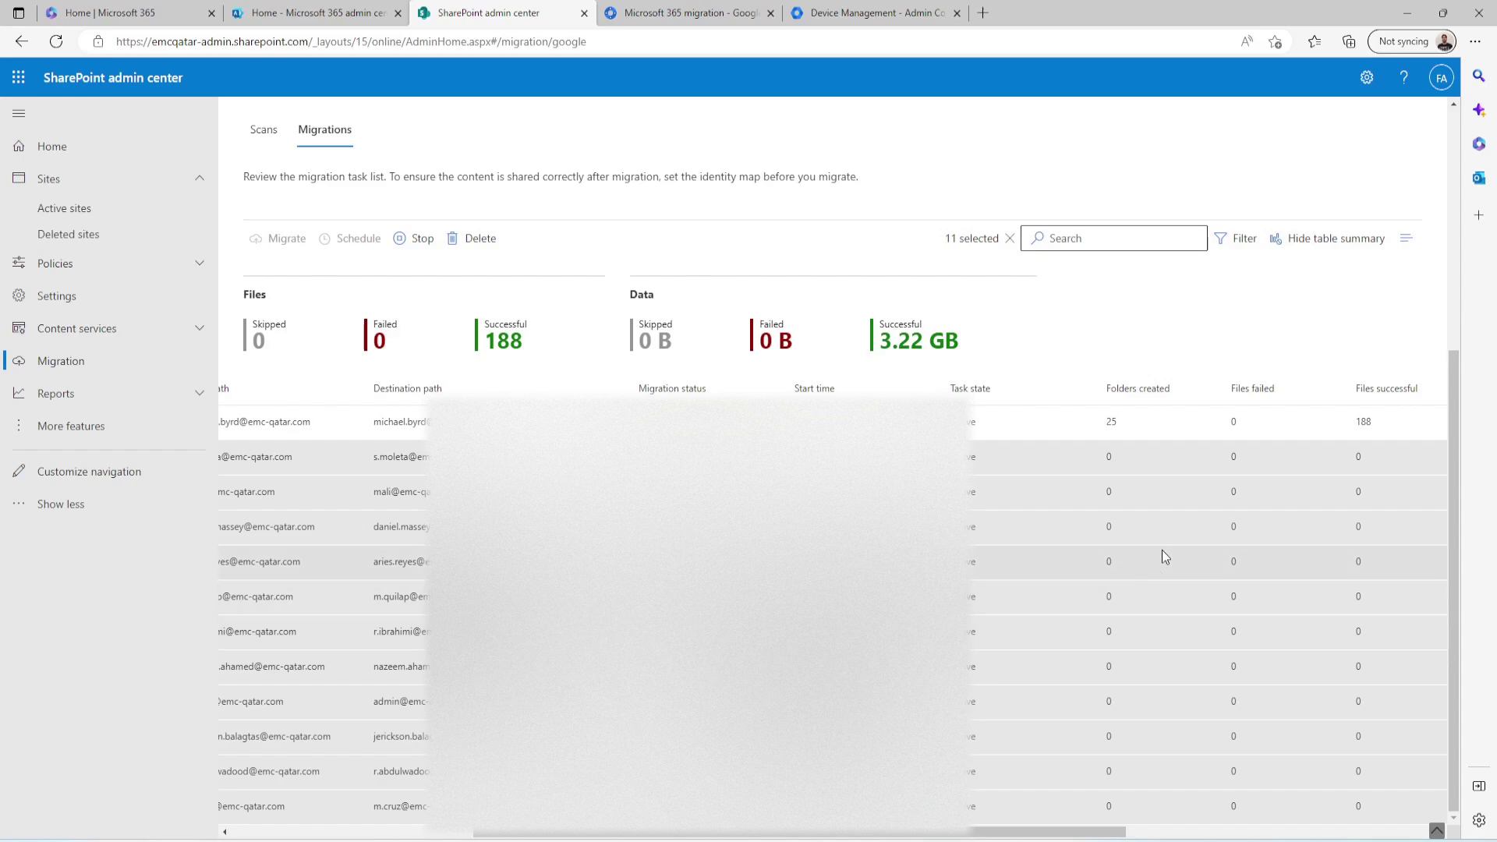
scroll(1164, 761, "right", 5)
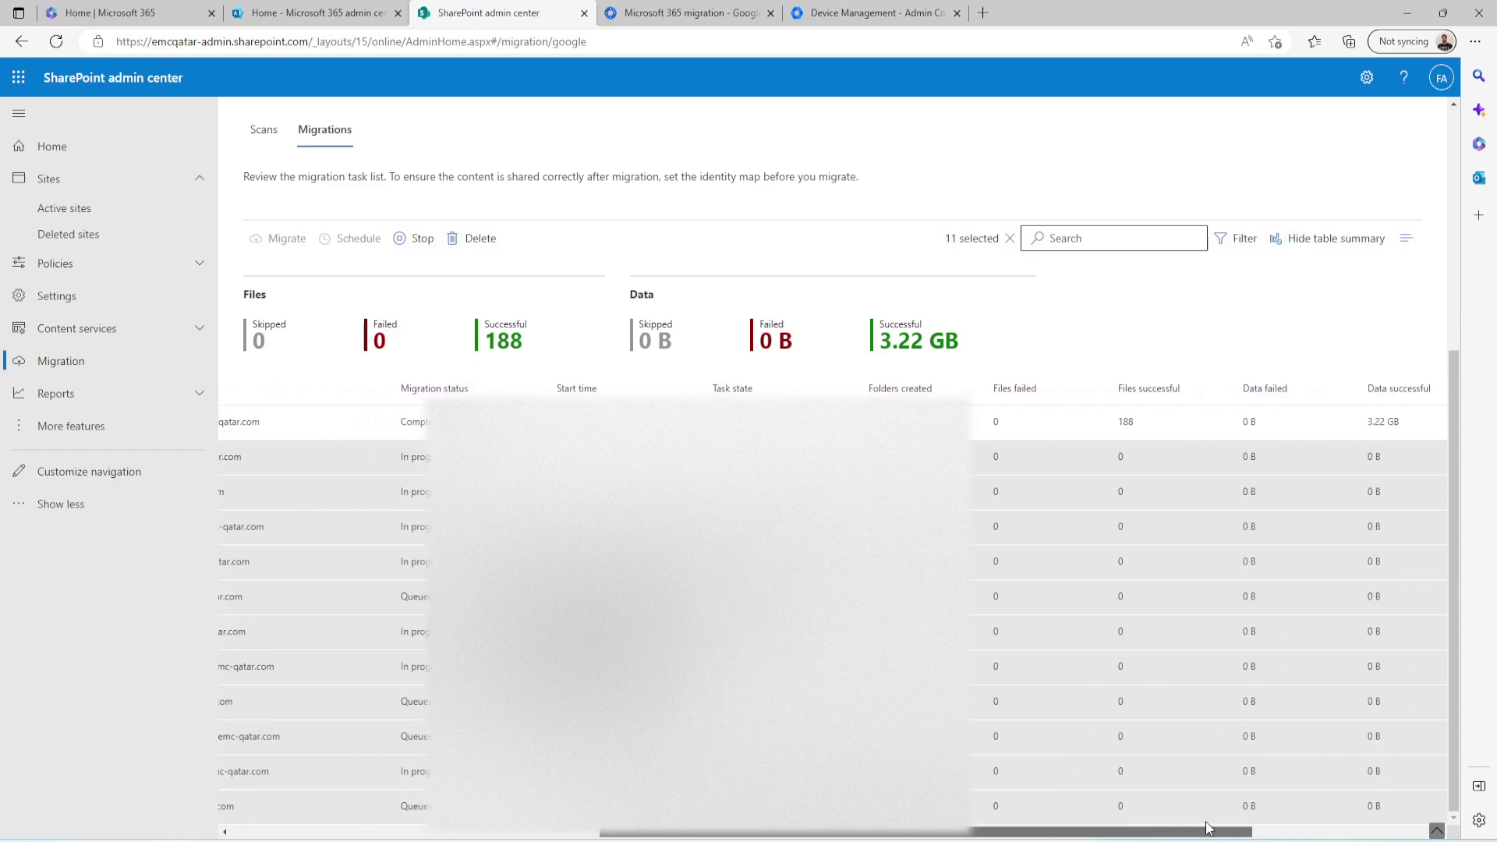
left_click_drag(1223, 821, 842, 828)
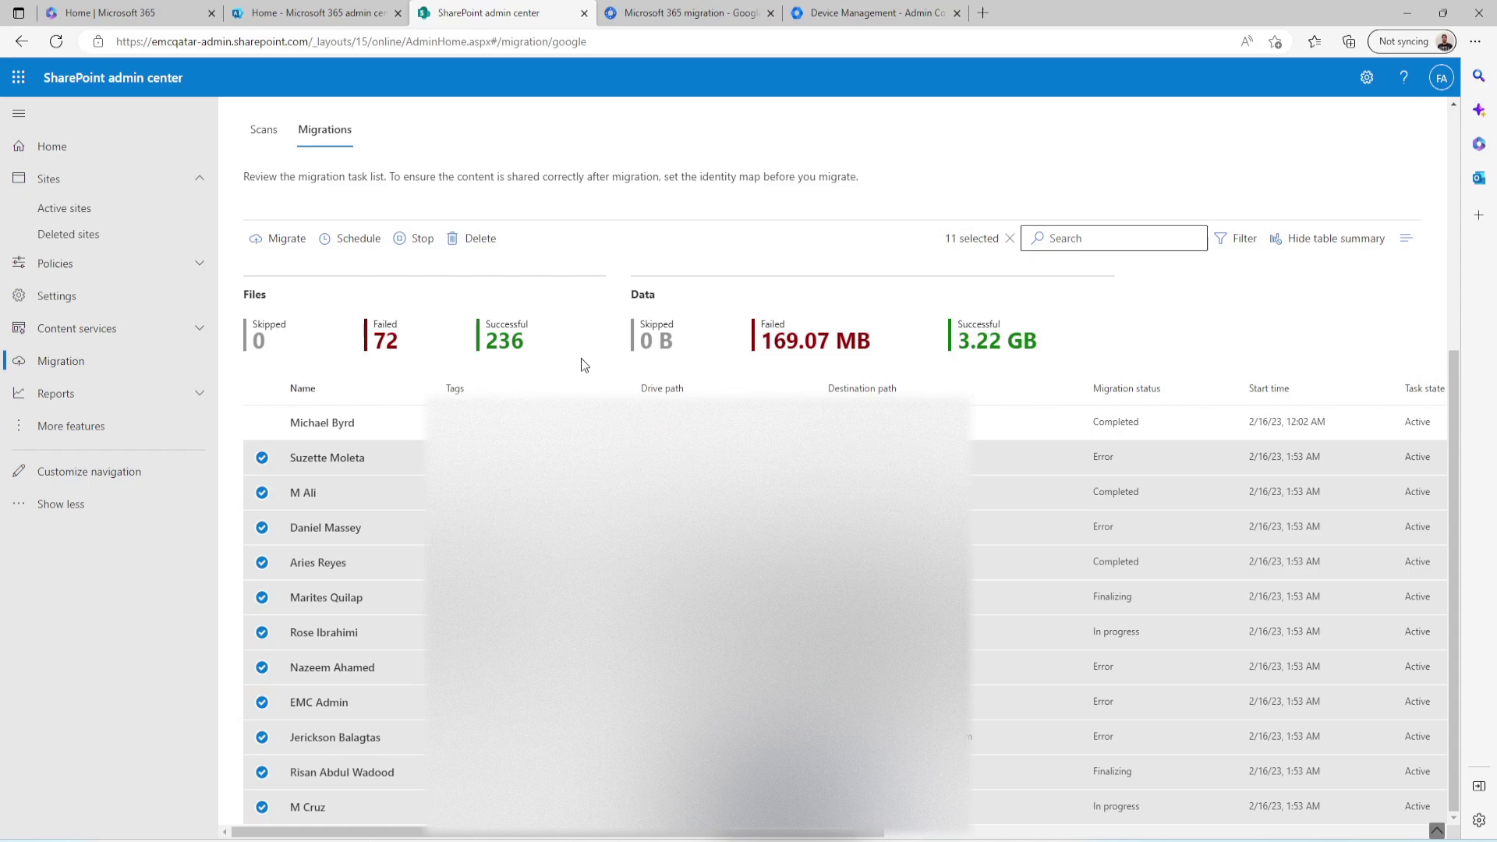
scroll(421, 339, "up", 5)
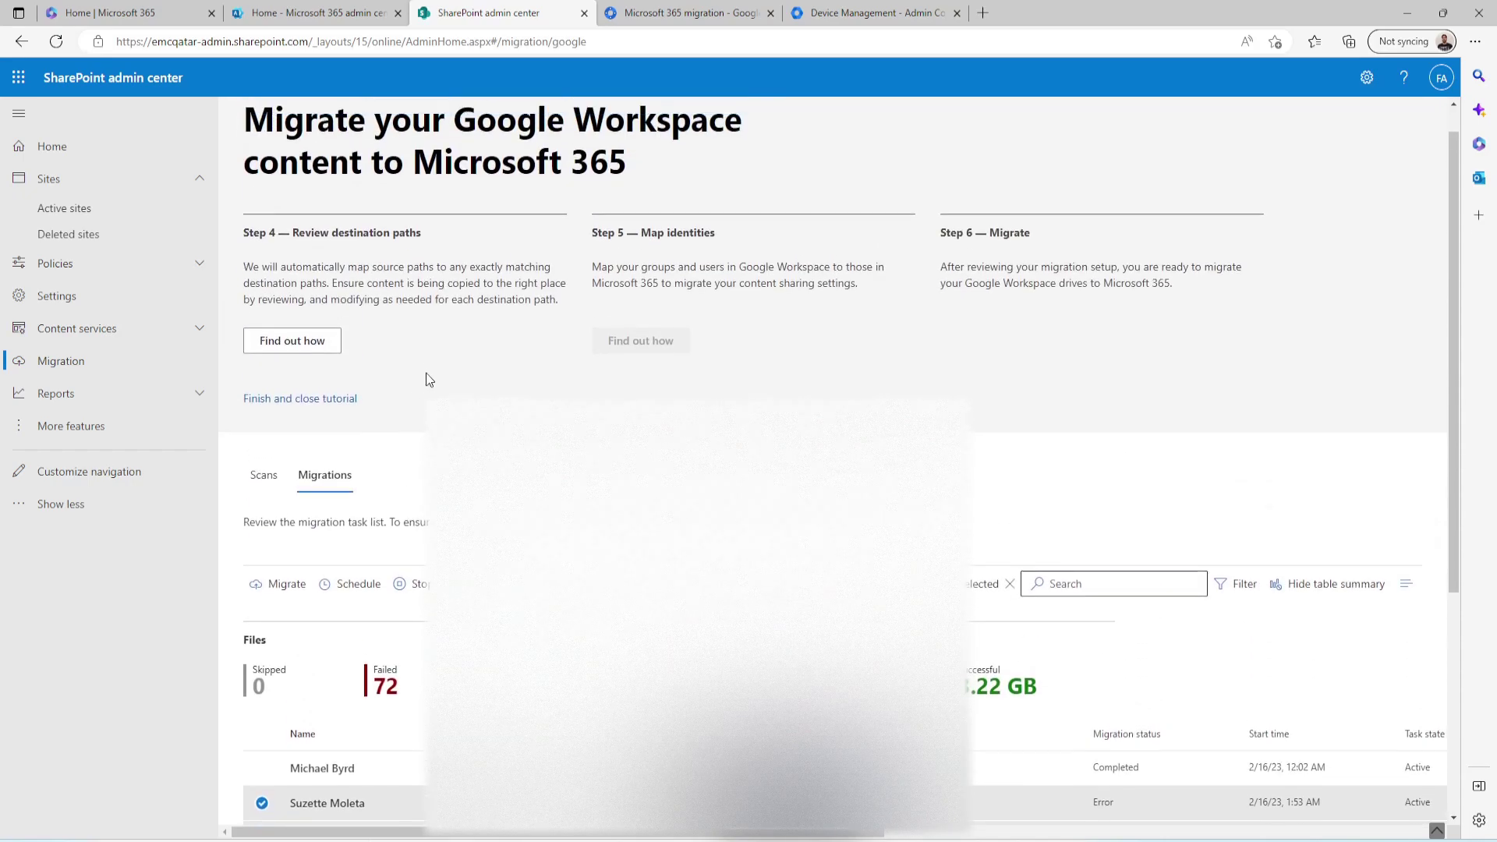
scroll(427, 379, "down", 5)
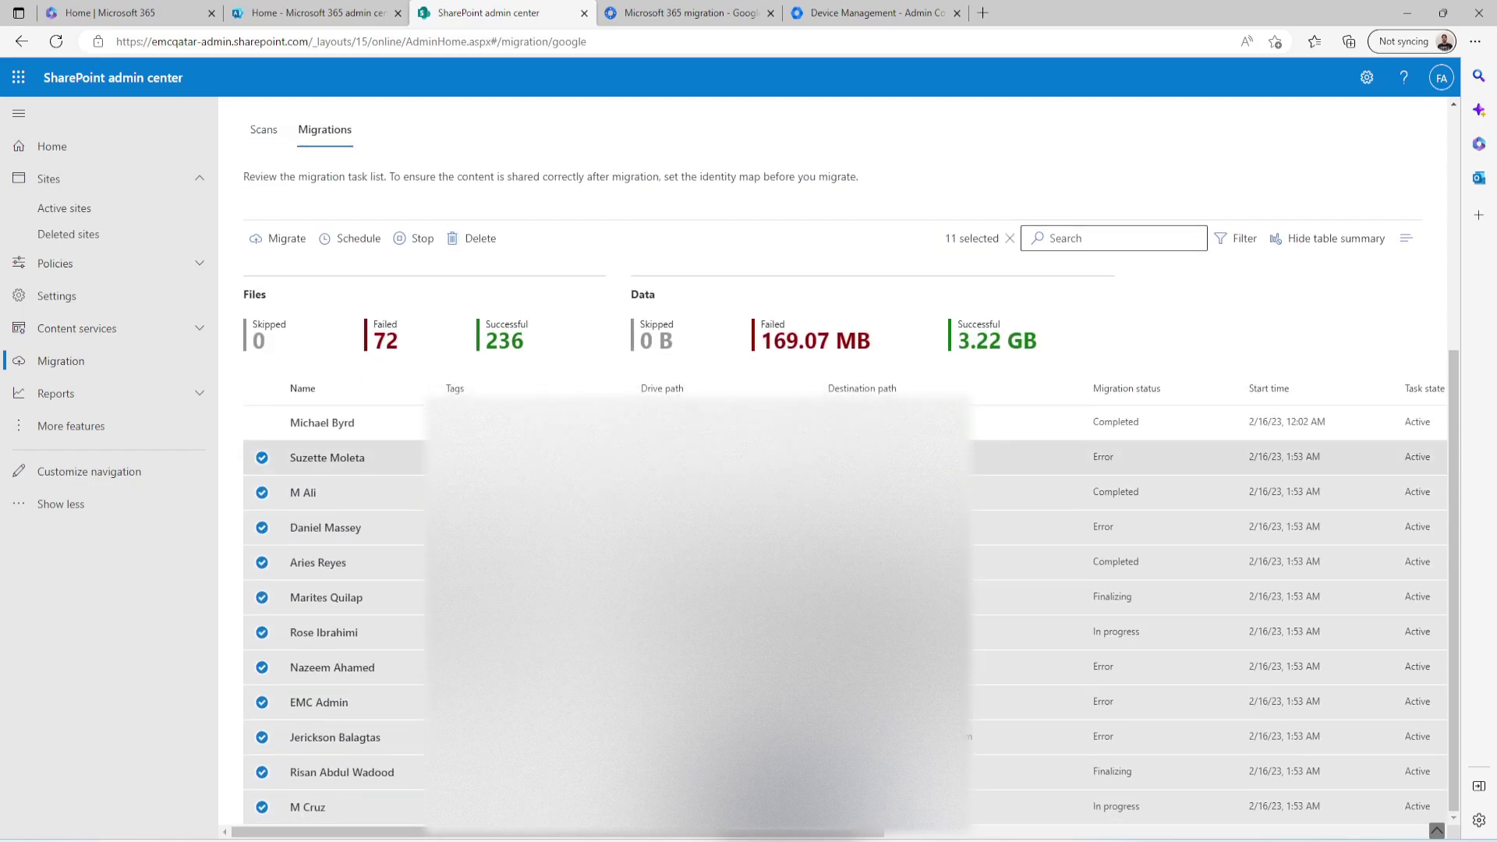
left_click(263, 508)
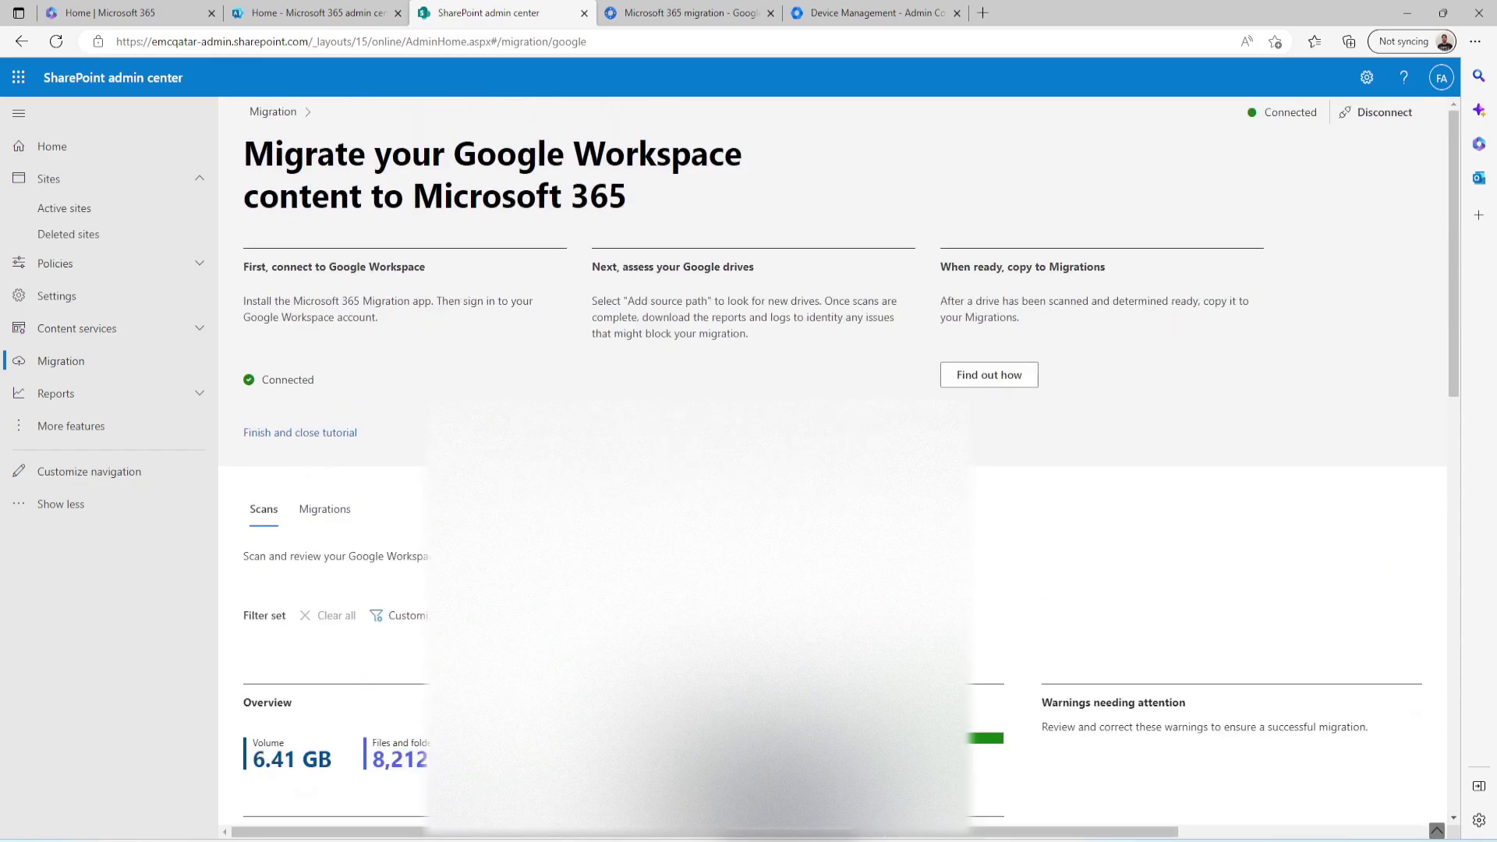
scroll(263, 509, "down", 5)
scroll(833, 468, "down", 3)
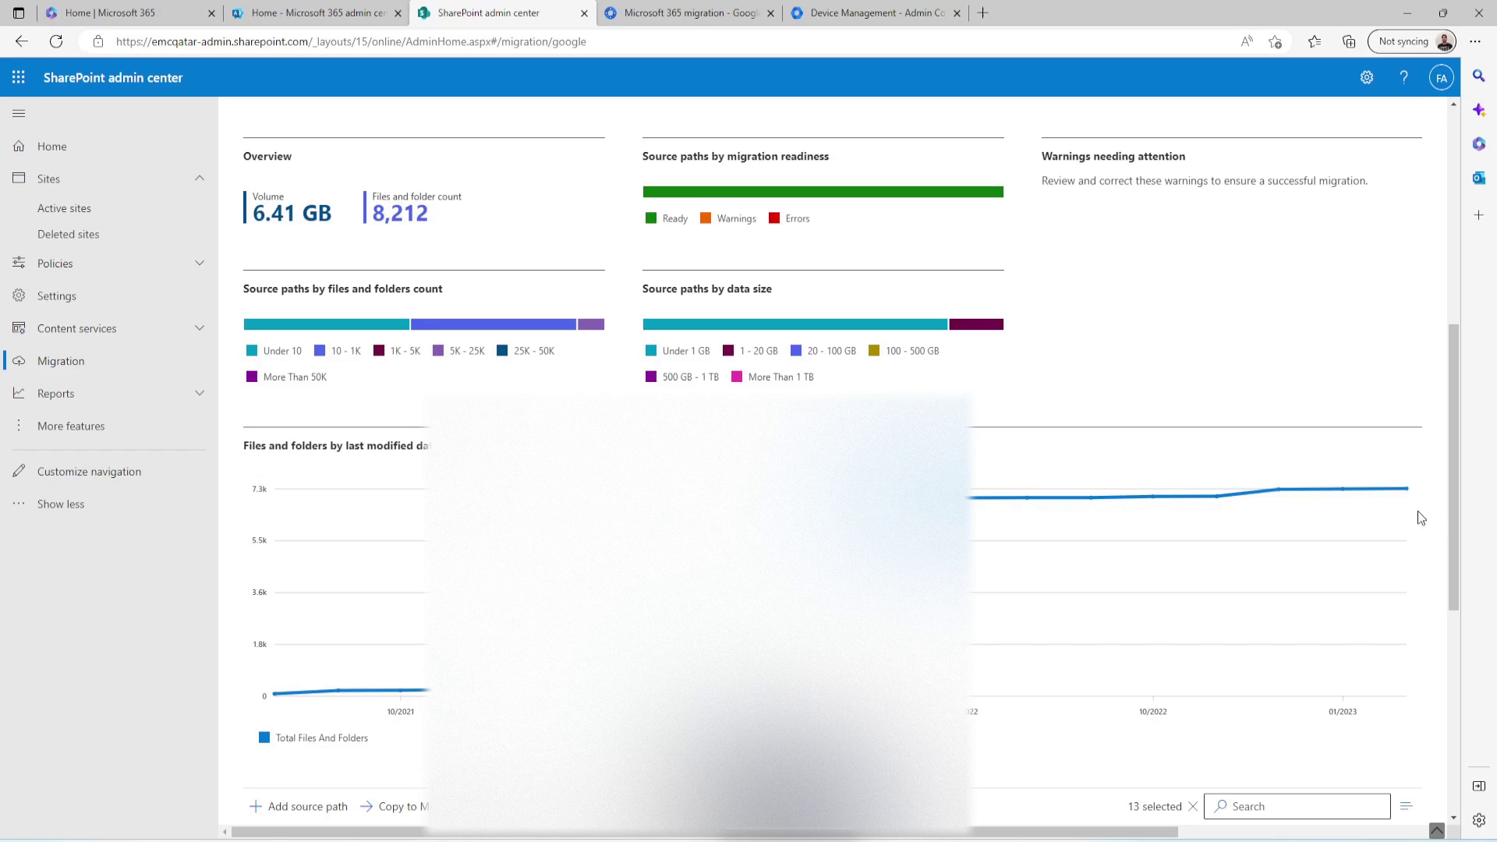
scroll(1092, 545, "up", 2)
scroll(1091, 545, "up", 2)
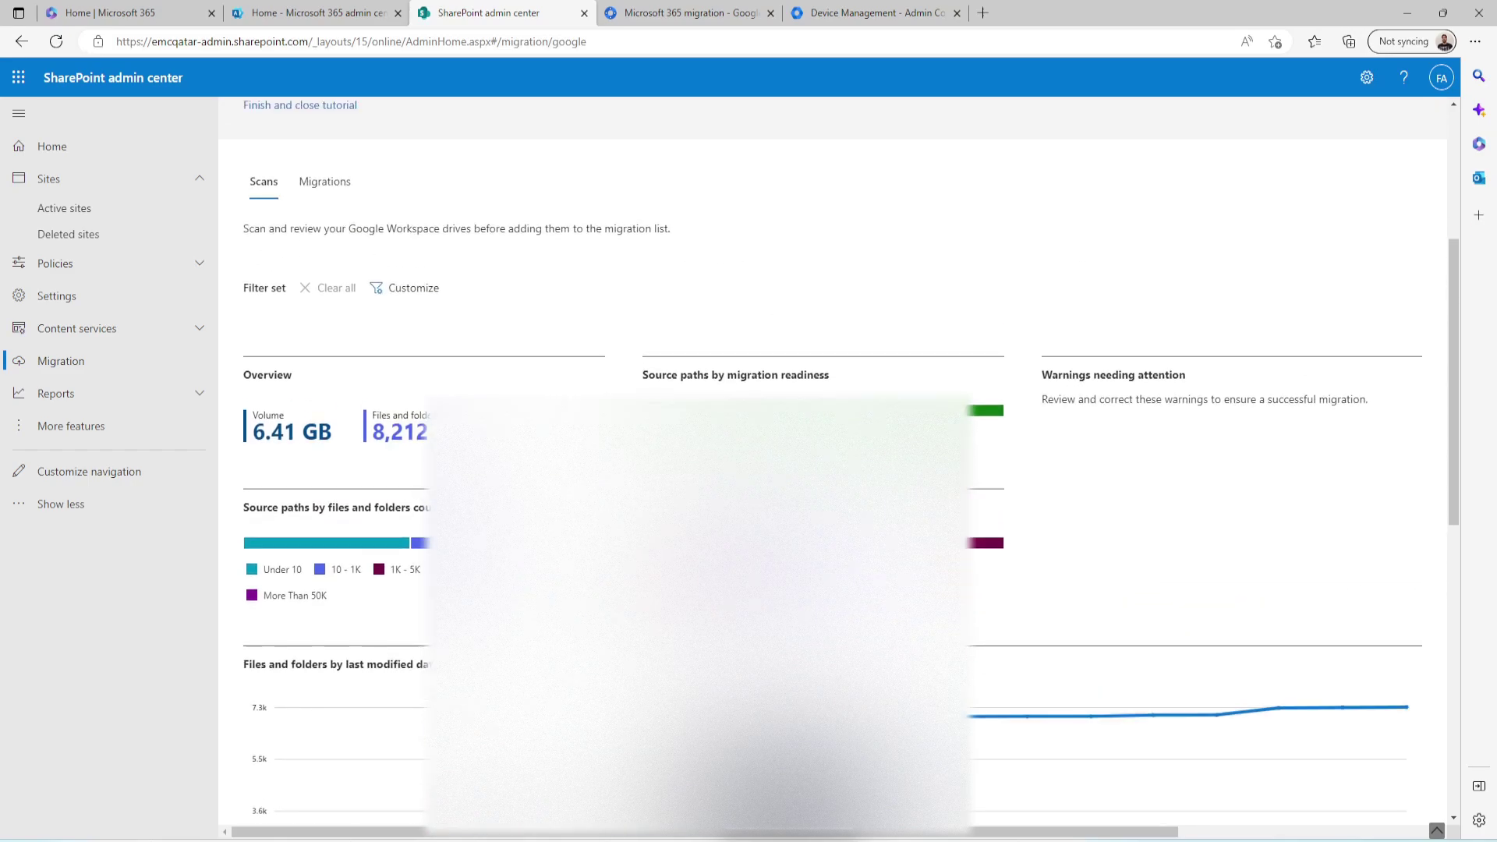
left_click(324, 182)
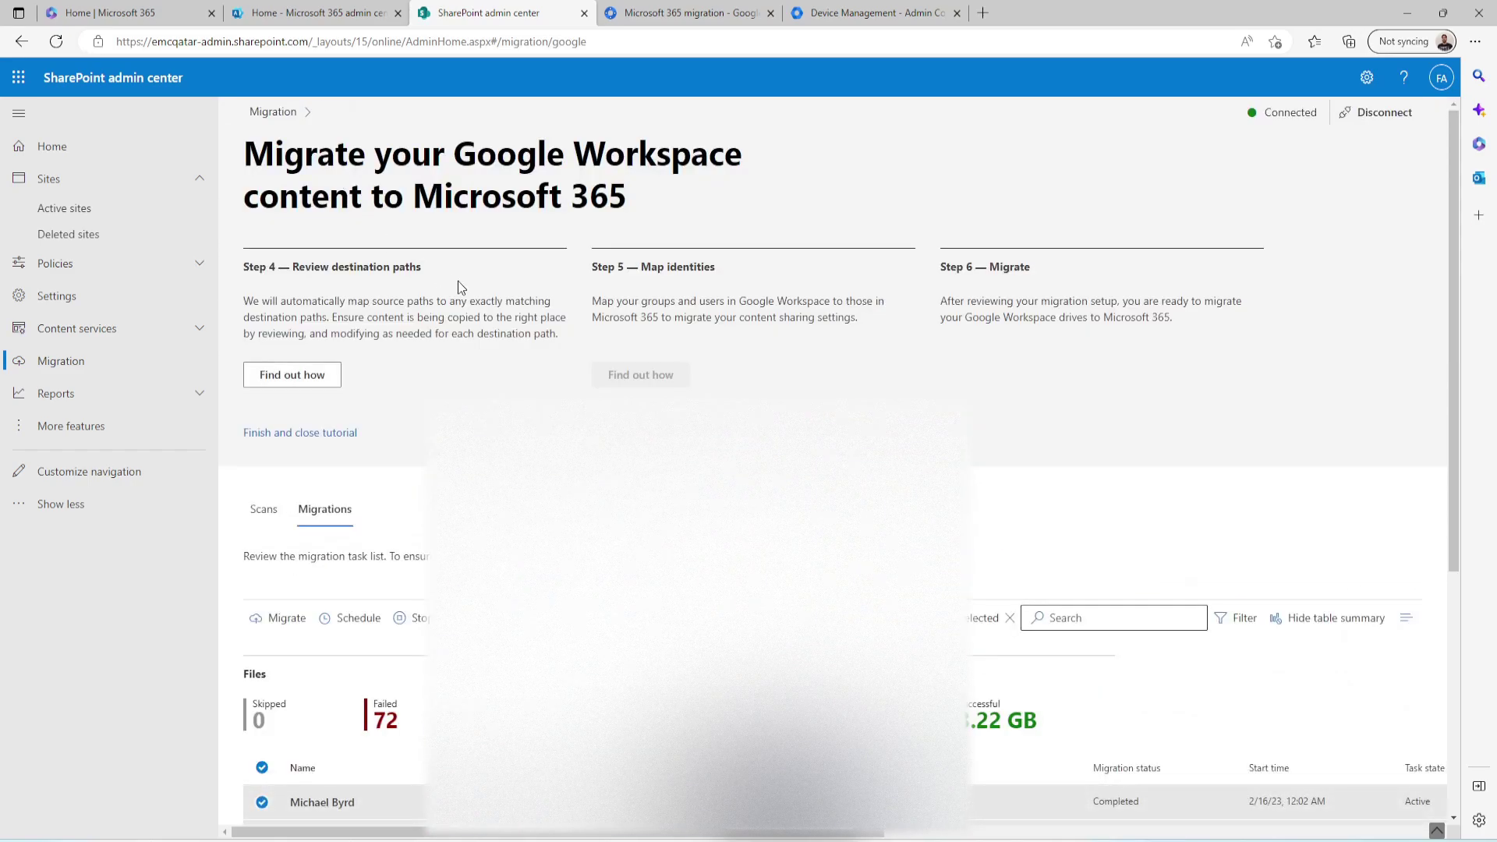
scroll(839, 468, "down", 4)
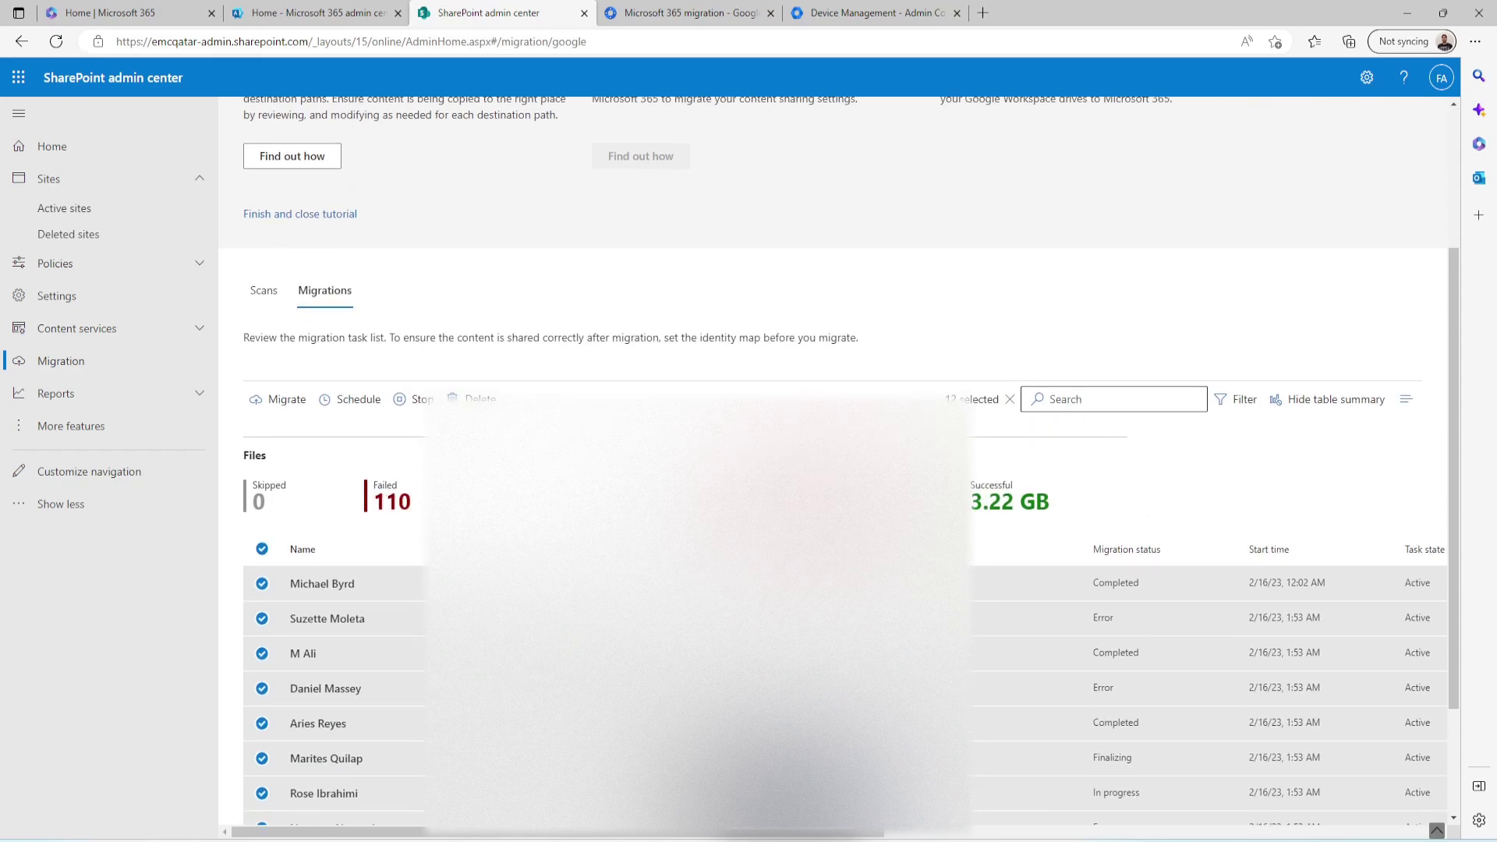
scroll(839, 468, "down", 2)
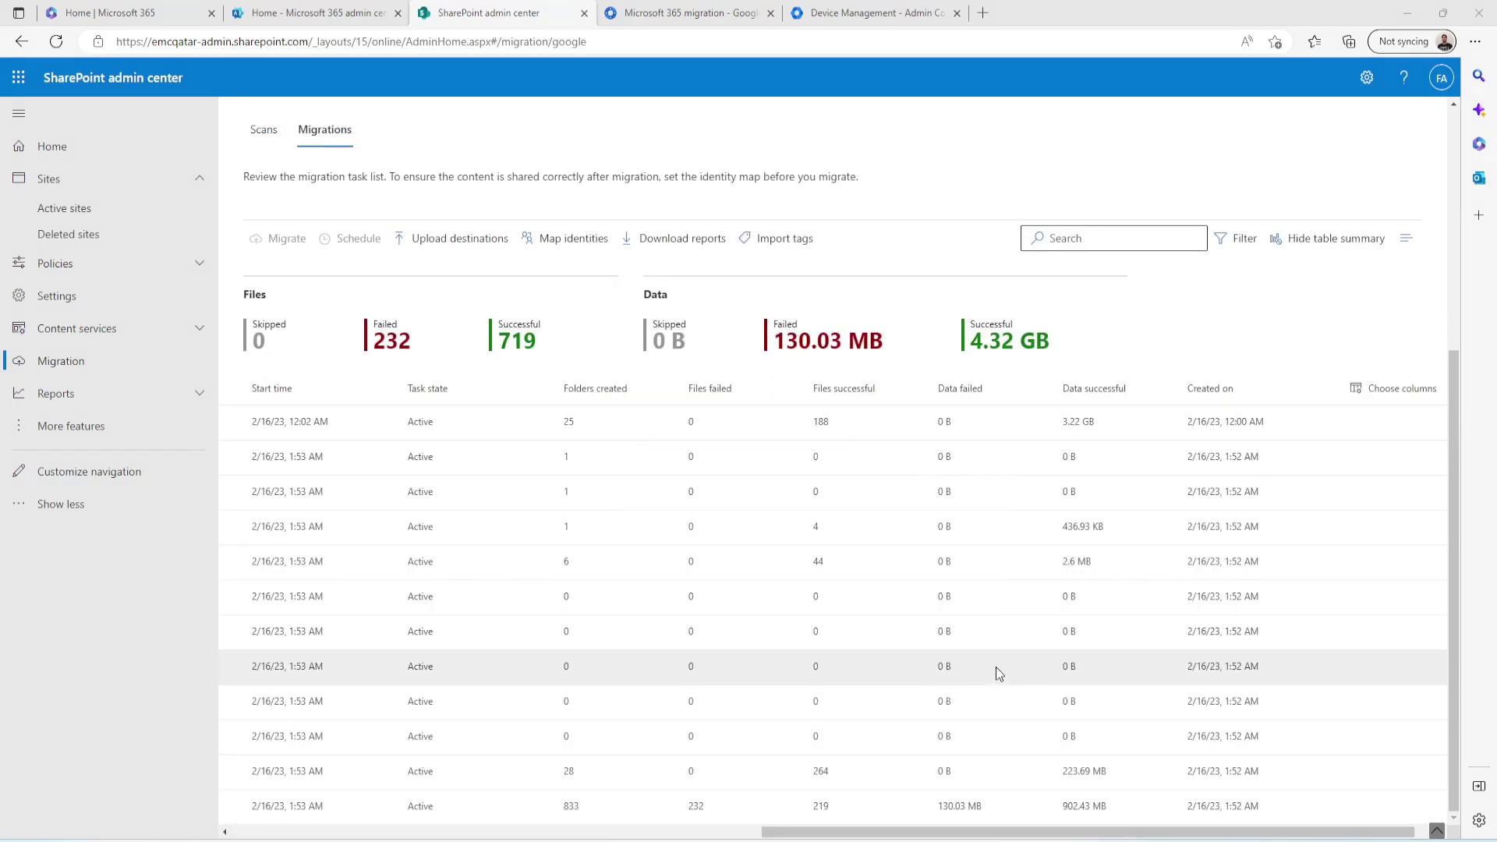
Step: Scroll the migrations table sideways while the running task reaches 969 files and 4.45 GB
left_click_drag(1031, 832, 952, 833)
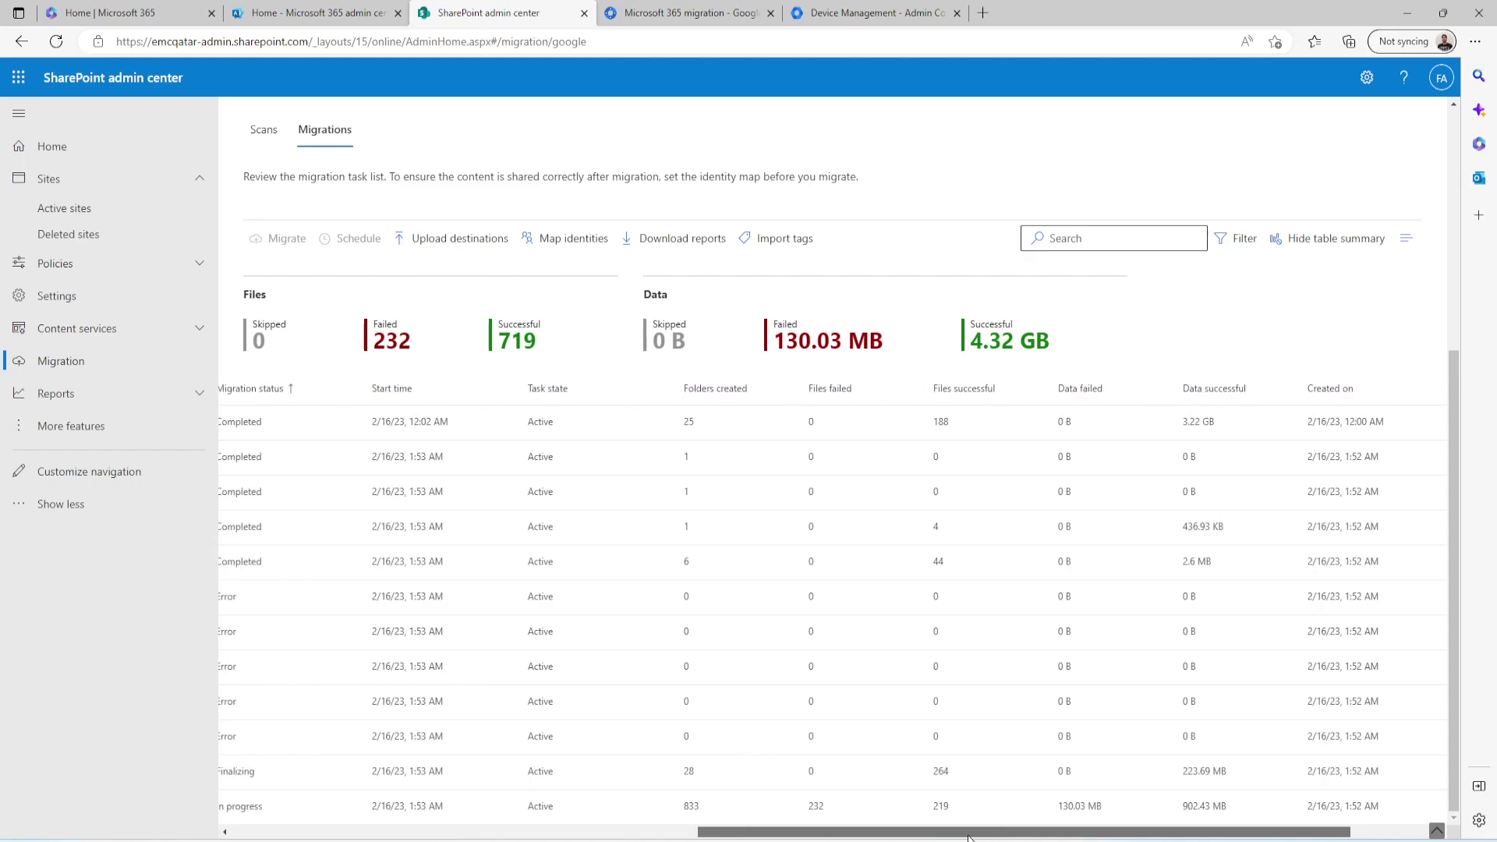